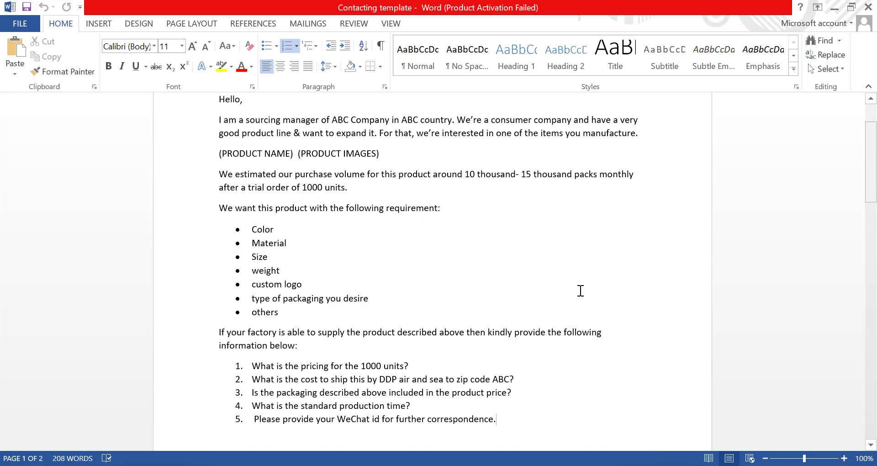
# Switch from the Word template to the Alibaba report workbook in Excel and review the supplier rows and their niche-centric entries
pyautogui.scroll(1, 580, 291)
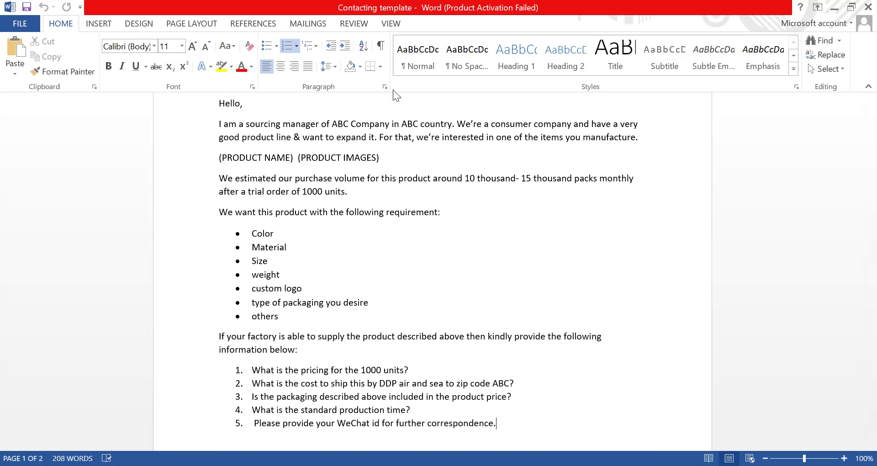
pyautogui.hotkey('alt', 'Tab')
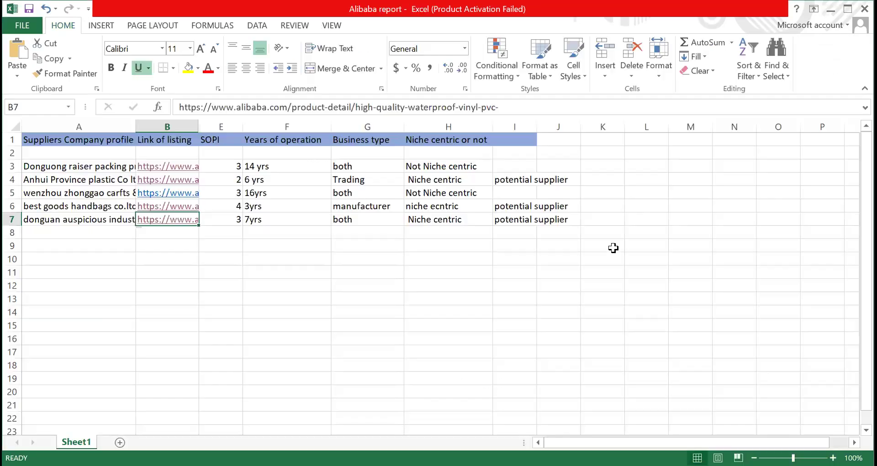
pyautogui.click(530, 256)
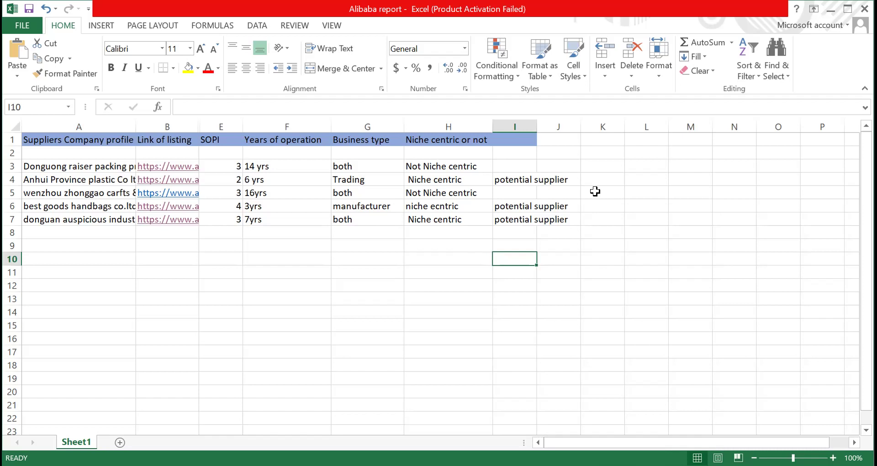
pyautogui.click(81, 394)
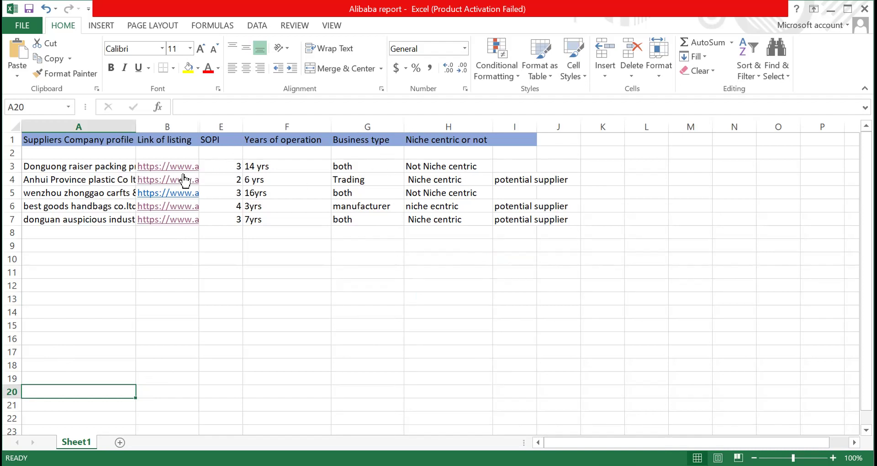
pyautogui.click(509, 166)
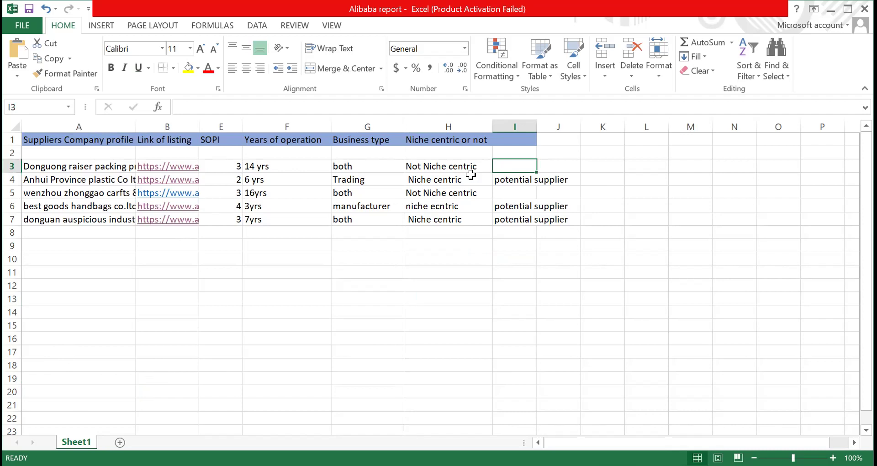
pyautogui.click(444, 179)
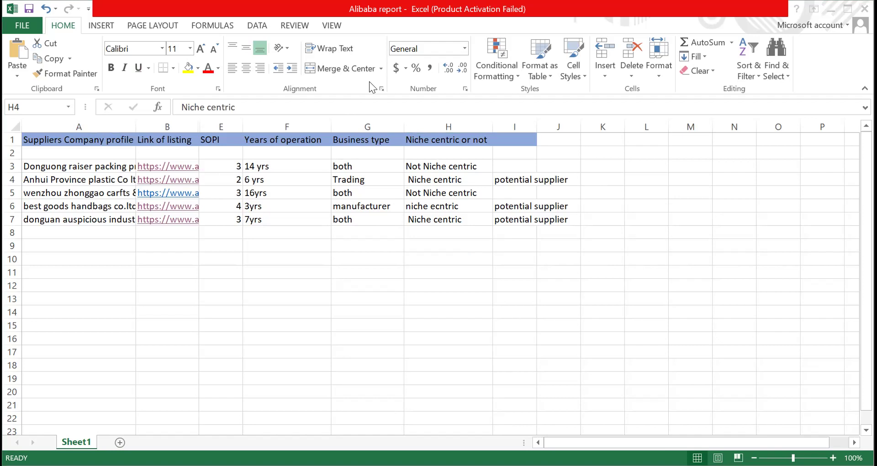
# Open the supplier inquiry form on the Alibaba mesh zipper pouch listing in Chrome, and copy the whole contacting template from Word
pyautogui.hotkey('alt', 'Tab')
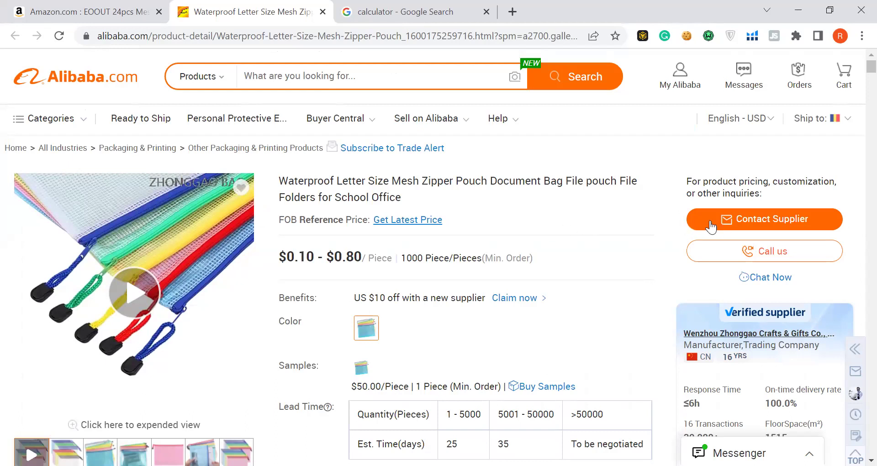
pyautogui.click(759, 223)
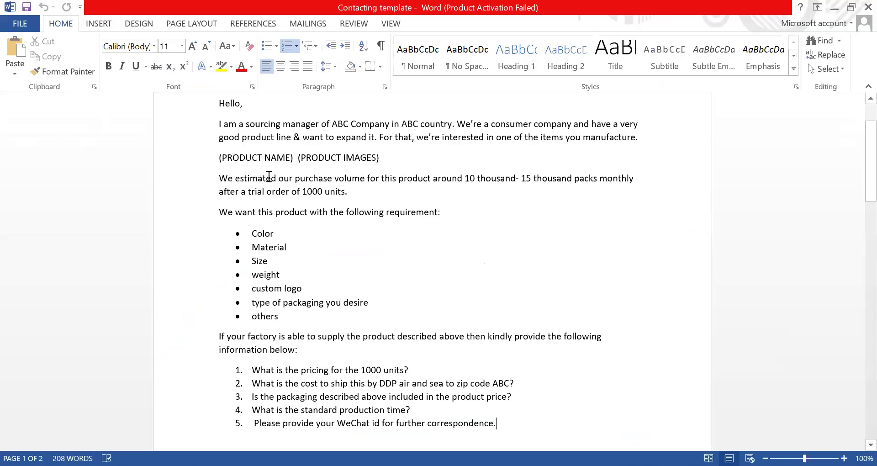
pyautogui.moveTo(219, 102); pyautogui.dragTo(400, 442)
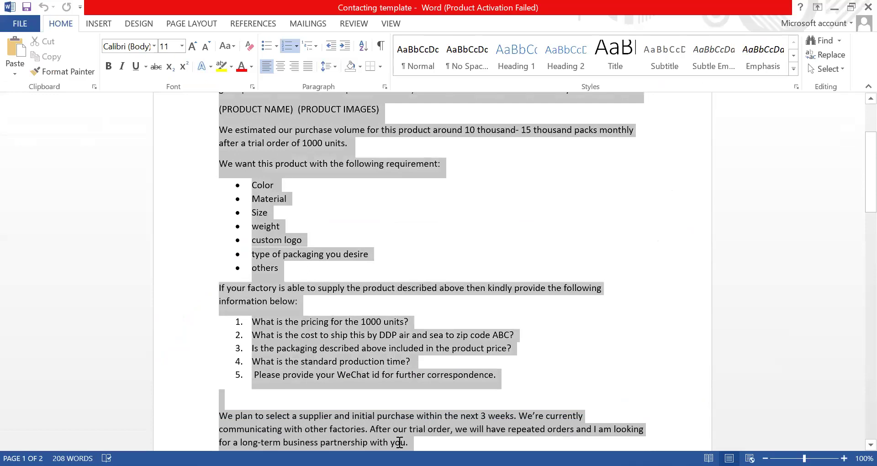
pyautogui.scroll(-3, 336, 323)
pyautogui.rightClick(336, 322)
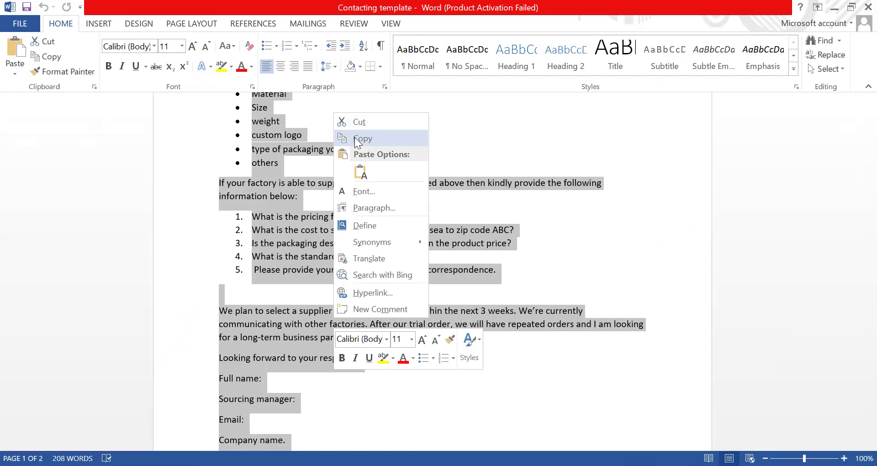
pyautogui.click(358, 139)
# Paste the template into the inquiry's detailed requirements in Chrome, review its beginning, and close the inquiry and messenger windows without sending
pyautogui.hotkey('alt', 'Tab')
pyautogui.rightClick(371, 268)
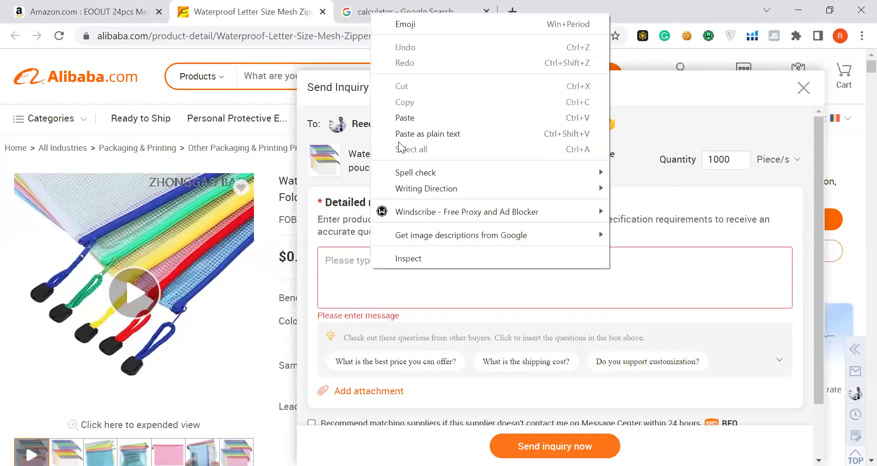
pyautogui.click(404, 118)
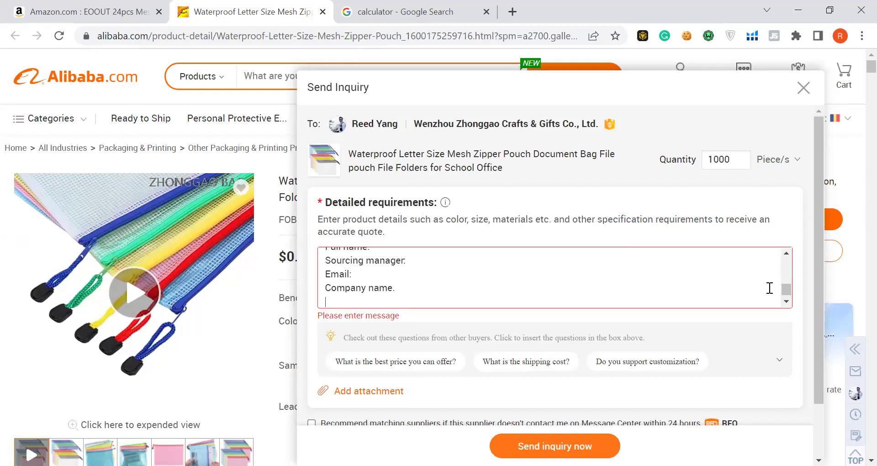
pyautogui.moveTo(786, 294); pyautogui.dragTo(784, 263)
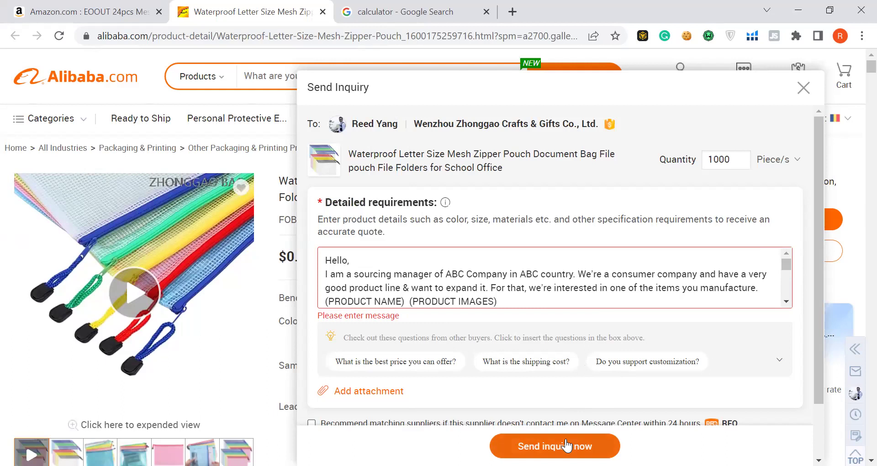
pyautogui.click(805, 88)
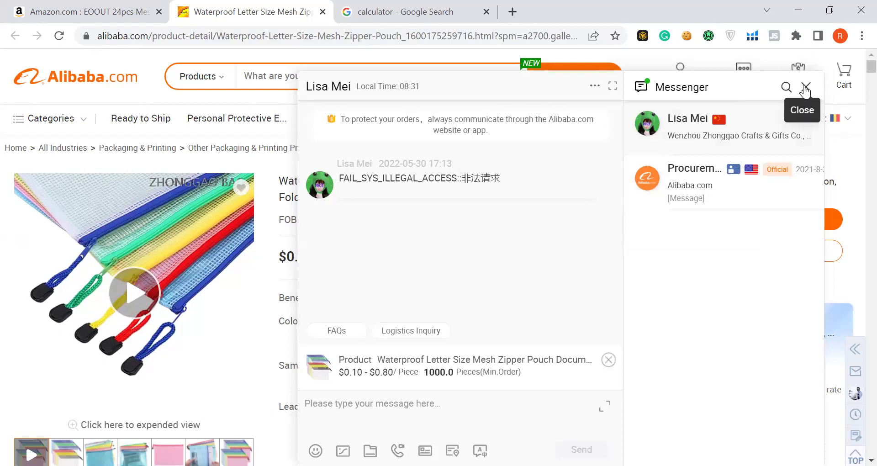
pyautogui.click(806, 87)
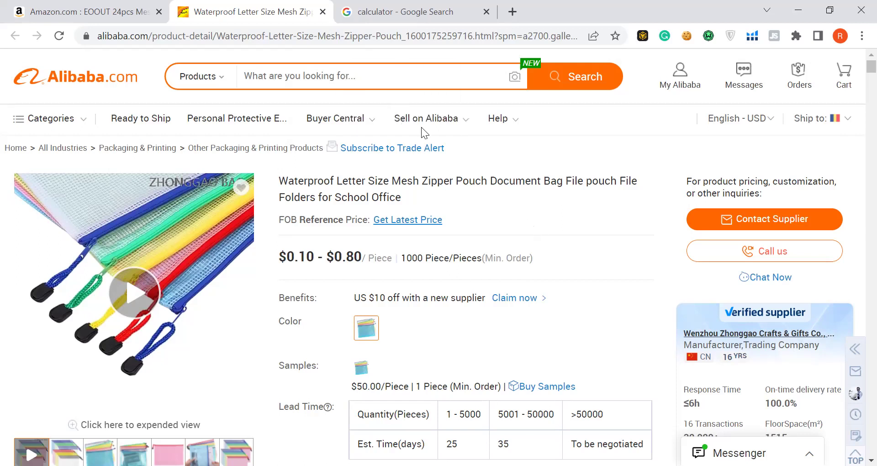
# Search Google for "alibaba rfq" in a new browser tab and open the RFP & RFQ Trading Platform result
pyautogui.click(512, 11)
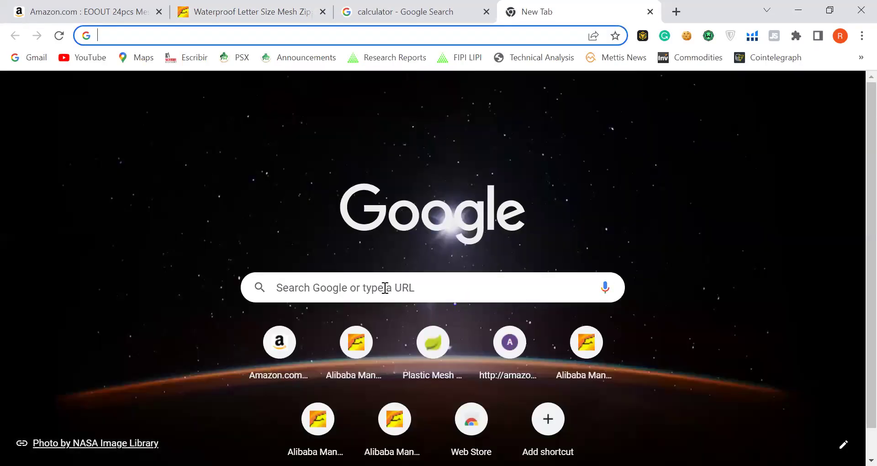
pyautogui.click(385, 288)
pyautogui.write('alibaba')
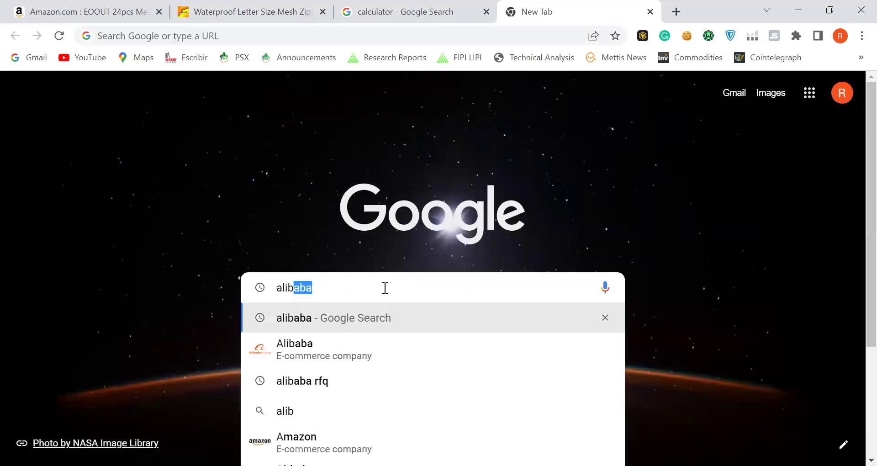
pyautogui.click(335, 391)
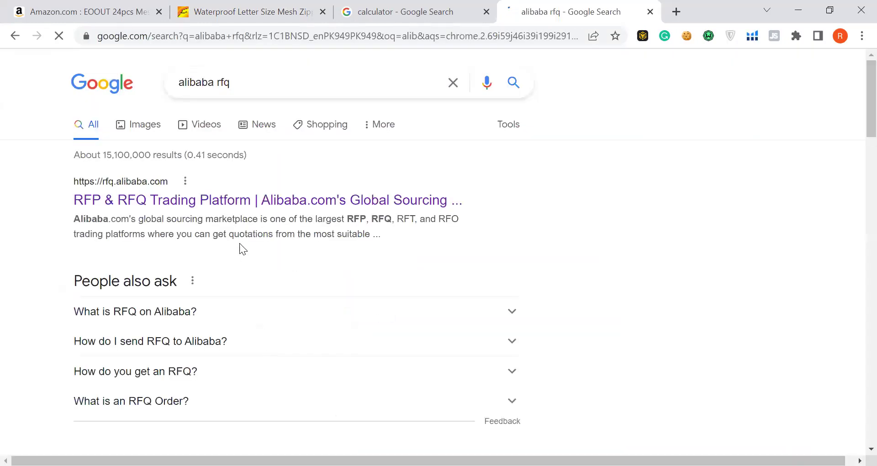
pyautogui.click(231, 201)
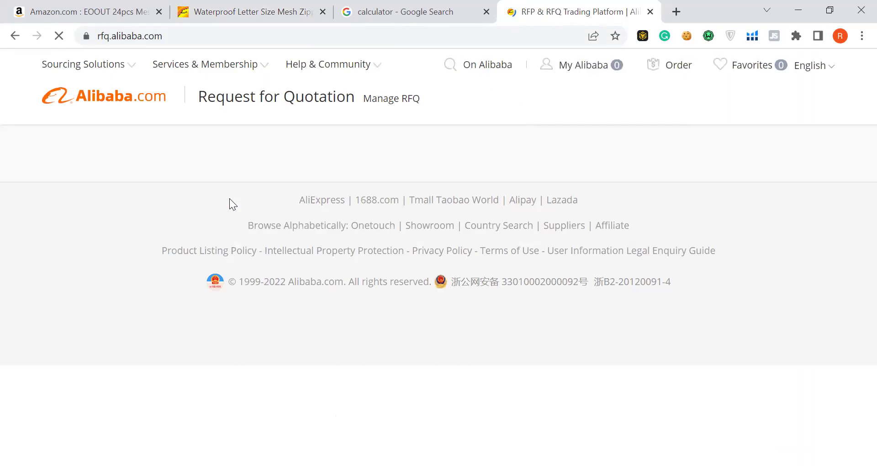
# Go to the Manage RFQ page and start posting a new RFQ
pyautogui.click(410, 103)
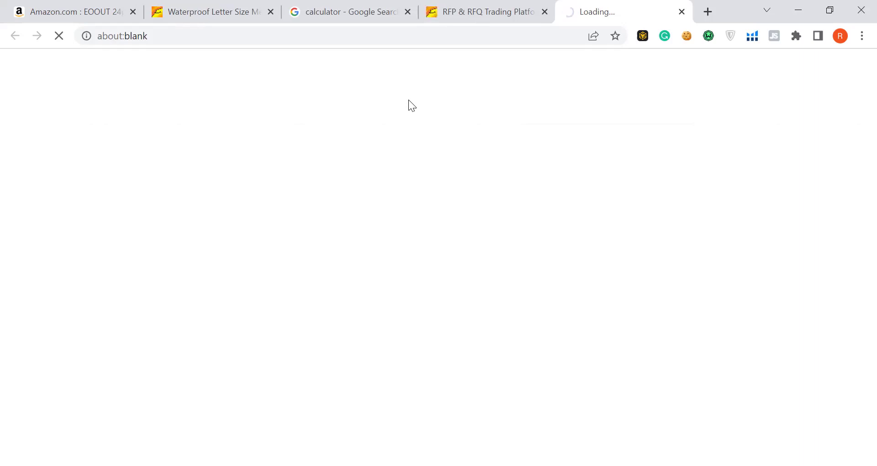
pyautogui.click(453, 10)
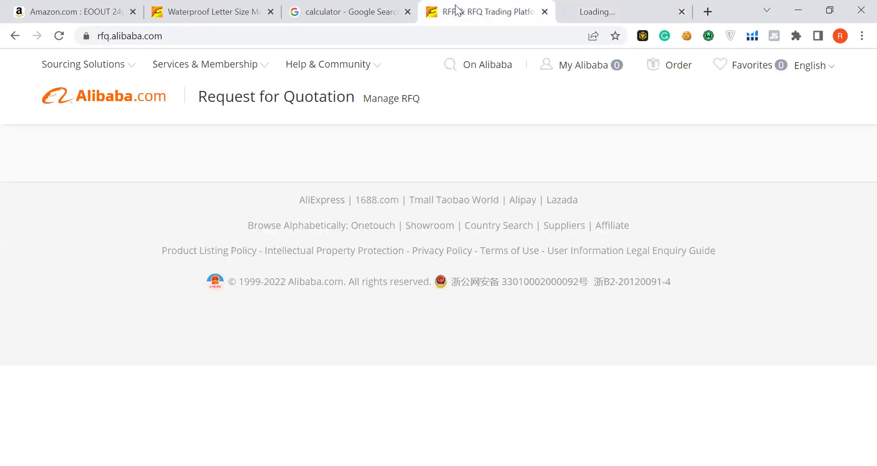
pyautogui.hotkey('ctrl', 'Tab')
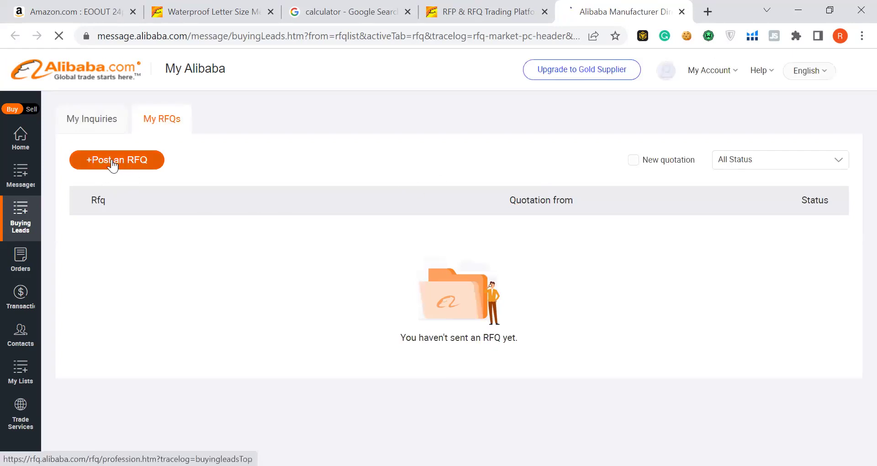
pyautogui.click(133, 160)
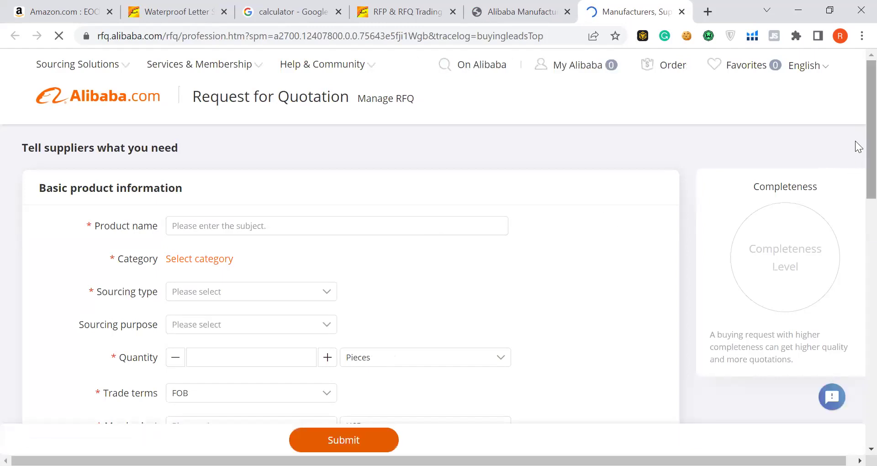
# Enter "mesh pouch" as the RFQ's product name and choose the category Luggage, Bags & Cases >> Lifestyle Bags >> Cosmetic Bags & Cases
pyautogui.scroll(-2, 856, 140)
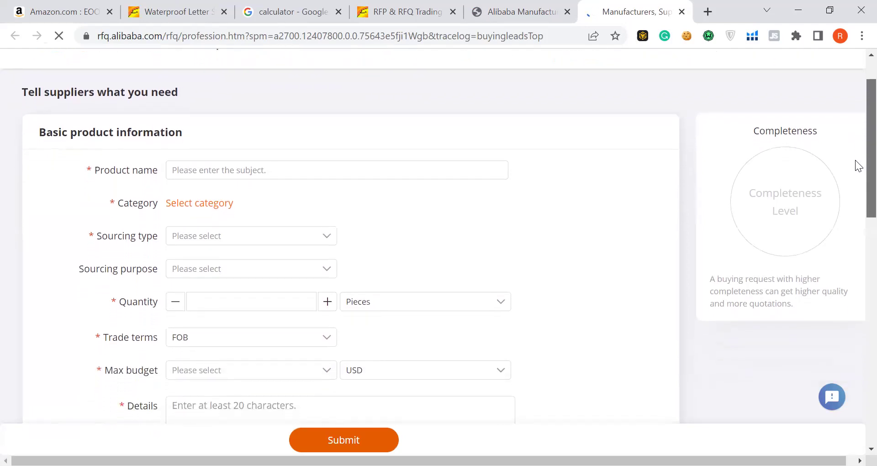
pyautogui.scroll(2, 855, 151)
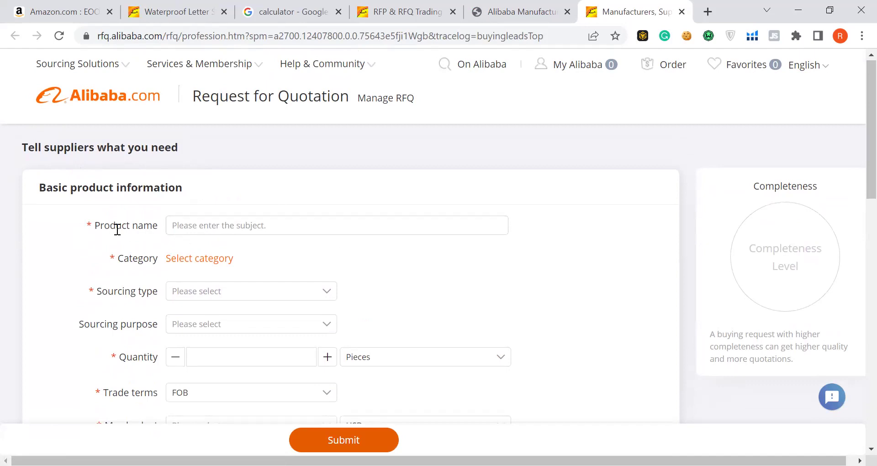
pyautogui.click(243, 225)
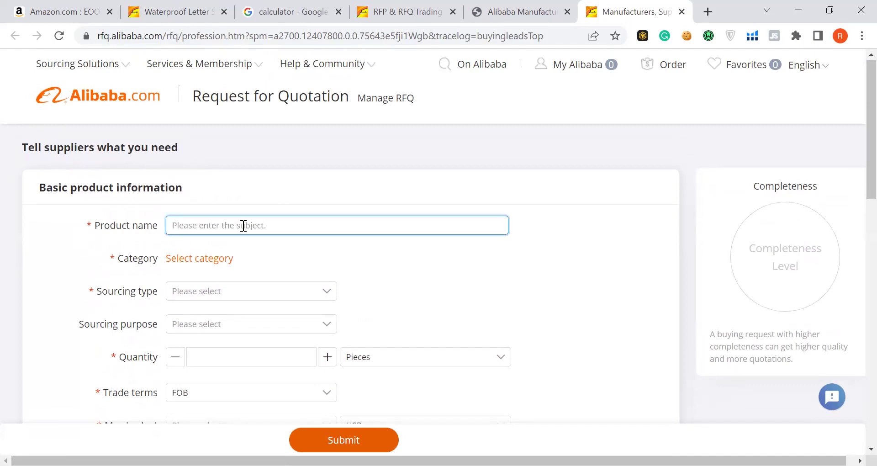
pyautogui.write('mesh pouch')
pyautogui.click(212, 259)
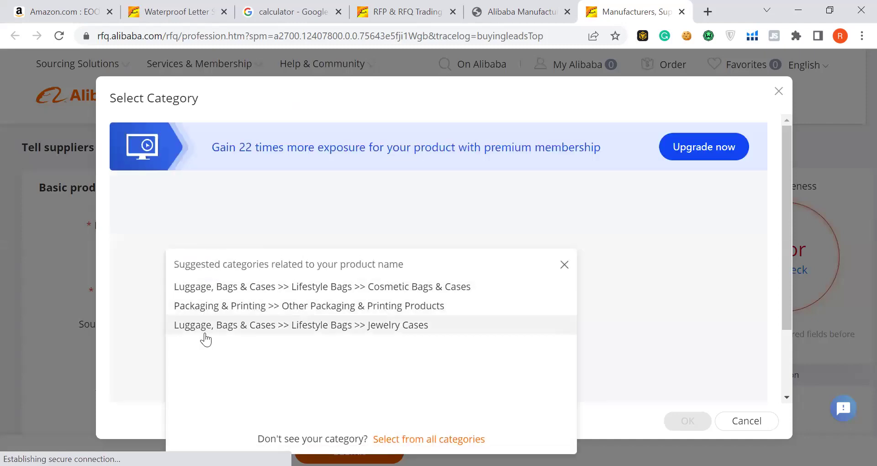
pyautogui.click(253, 288)
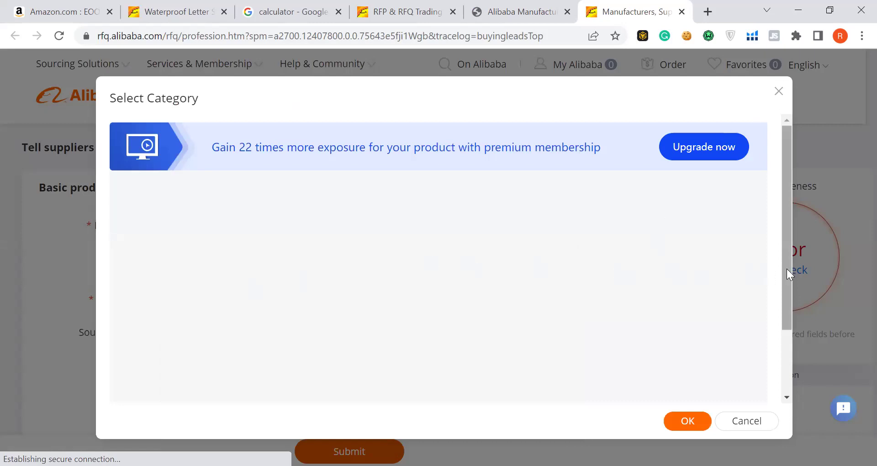
pyautogui.moveTo(787, 269); pyautogui.dragTo(793, 234)
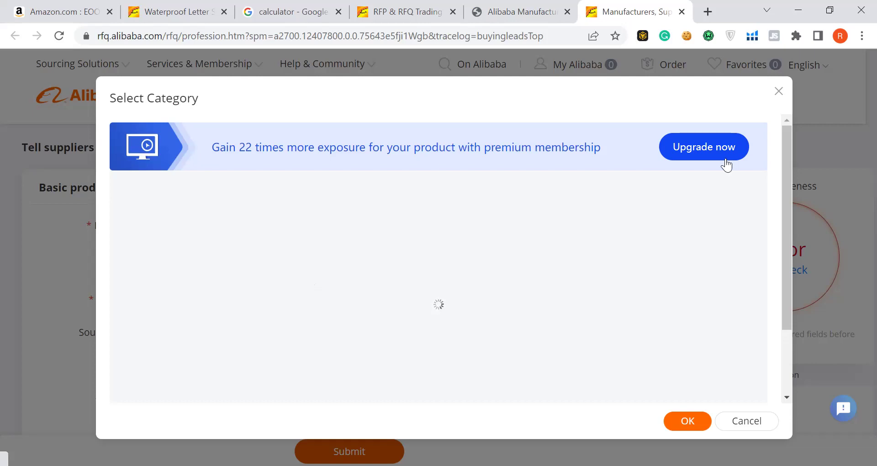
pyautogui.click(778, 92)
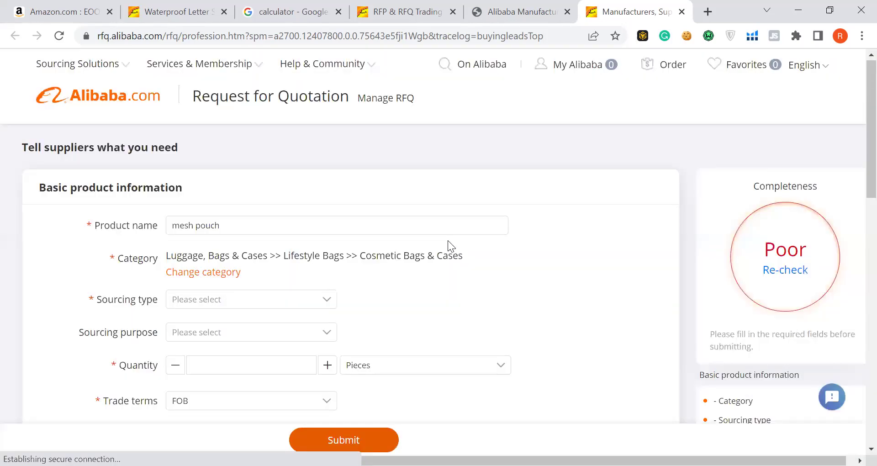
# Set the RFQ's sourcing type to Customized Product and its sourcing purpose to Retail
pyautogui.click(328, 308)
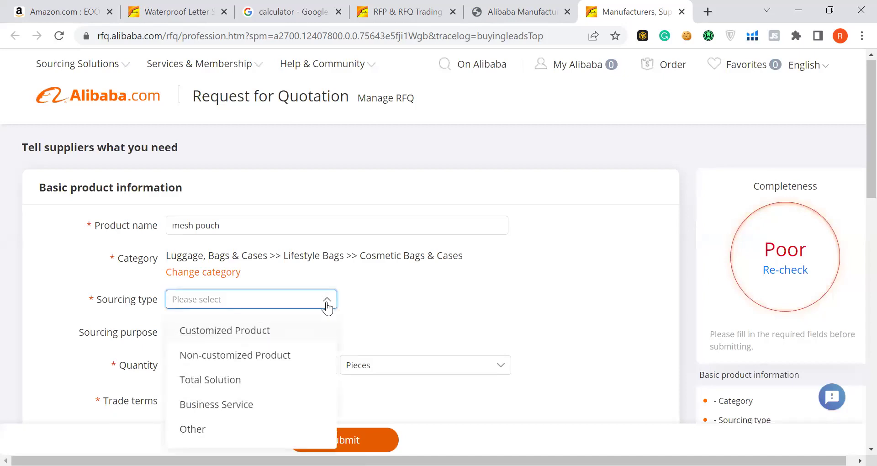
pyautogui.click(267, 335)
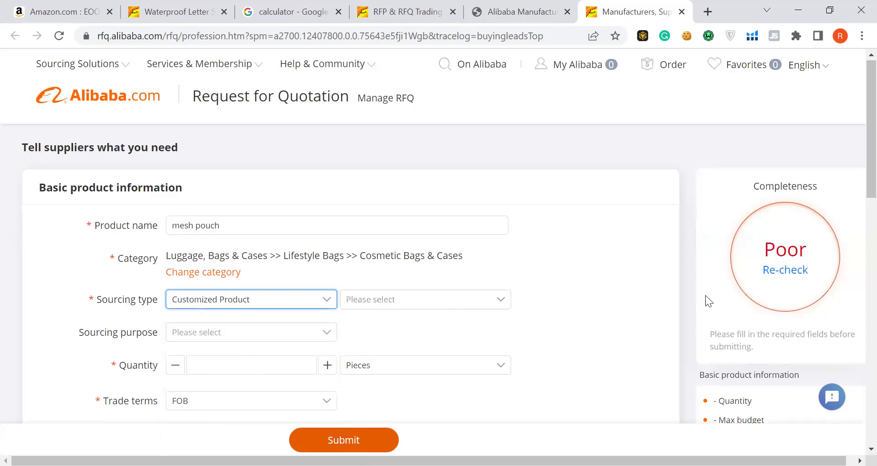
pyautogui.scroll(-2, 857, 196)
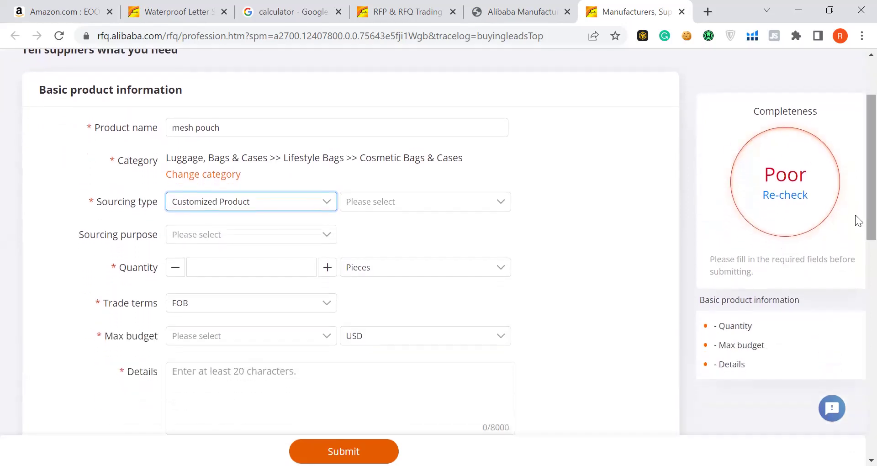
pyautogui.click(327, 235)
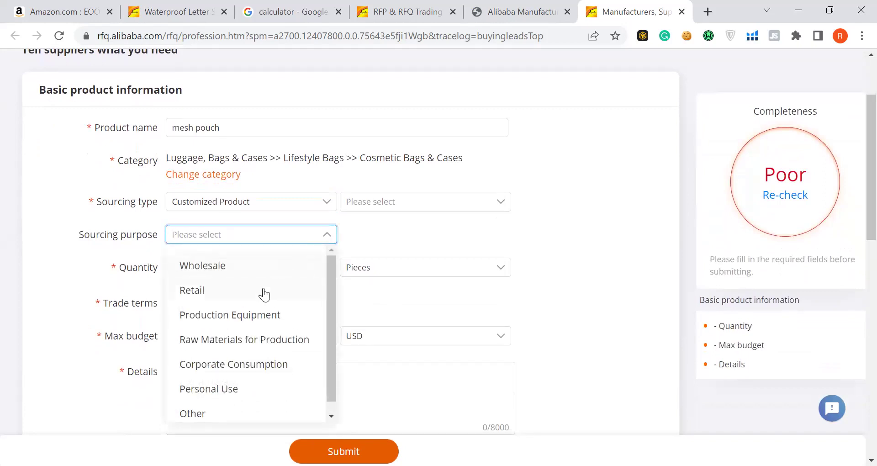
pyautogui.click(246, 292)
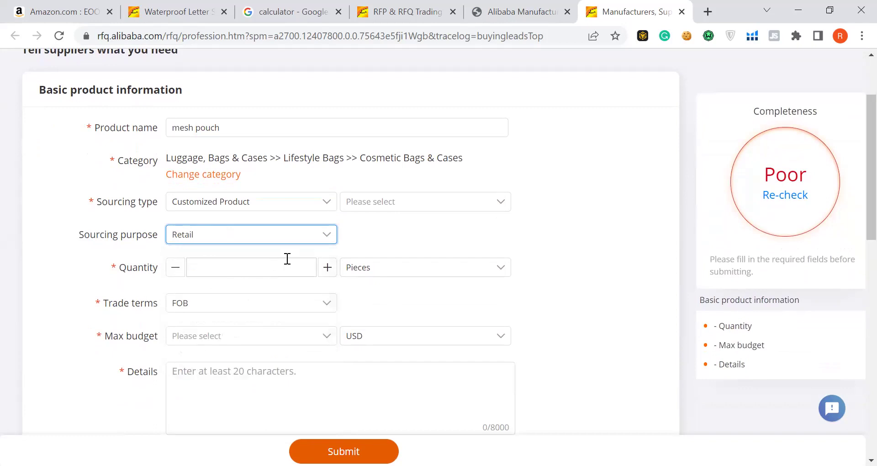
# Set the RFQ's quantity to 1000 pieces
pyautogui.click(271, 266)
pyautogui.write('1')
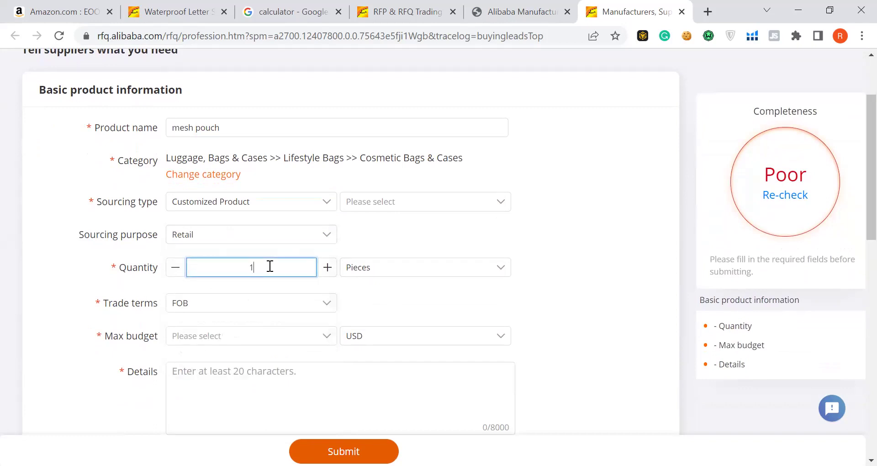
pyautogui.write('000')
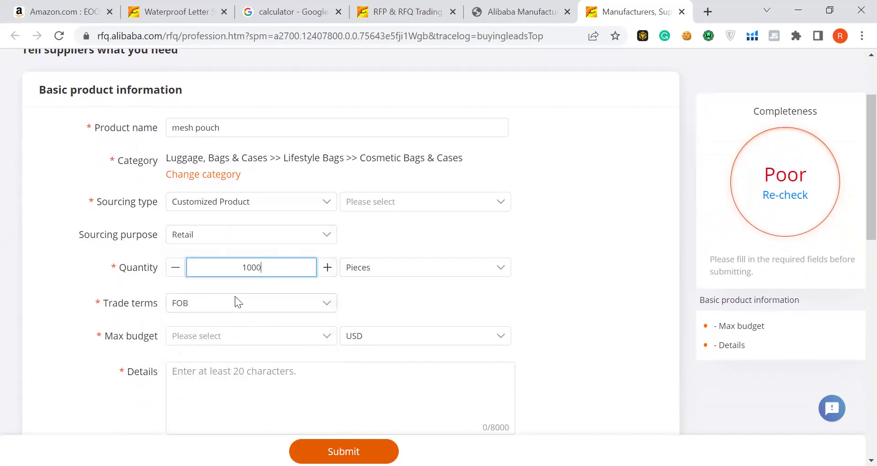
# Choose DDP as the RFQ's trade terms and 1000~5000 USD as the maximum budget
pyautogui.click(330, 310)
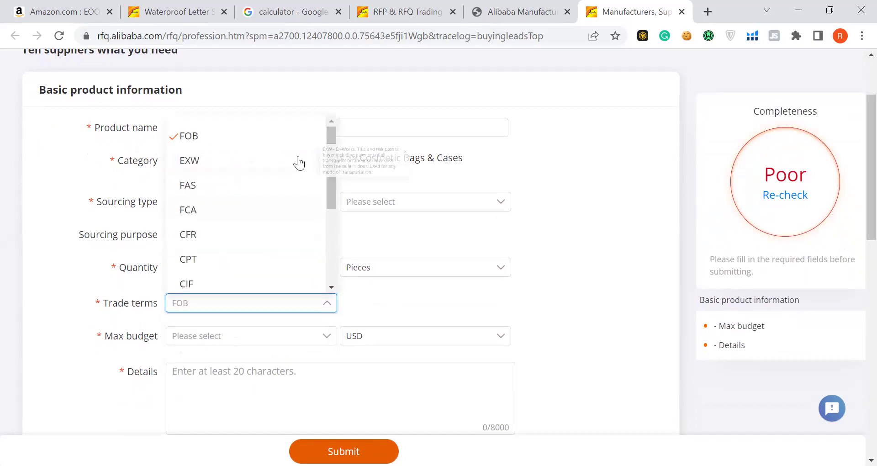
pyautogui.moveTo(333, 190); pyautogui.dragTo(332, 268)
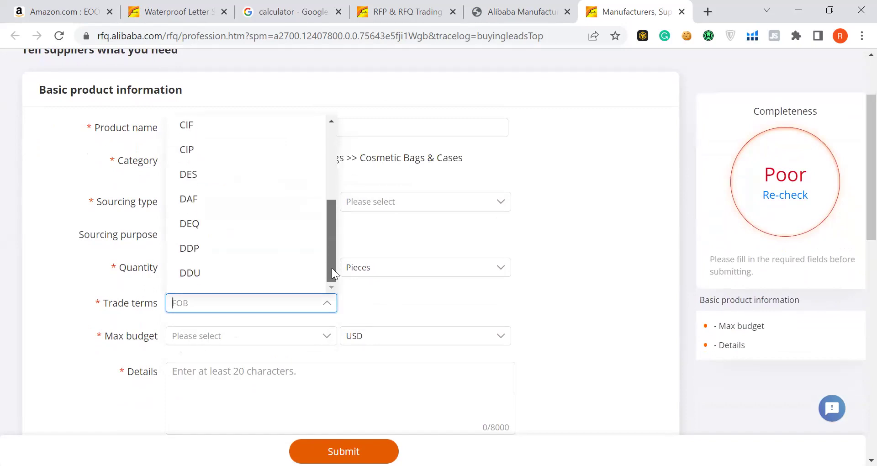
pyautogui.click(265, 252)
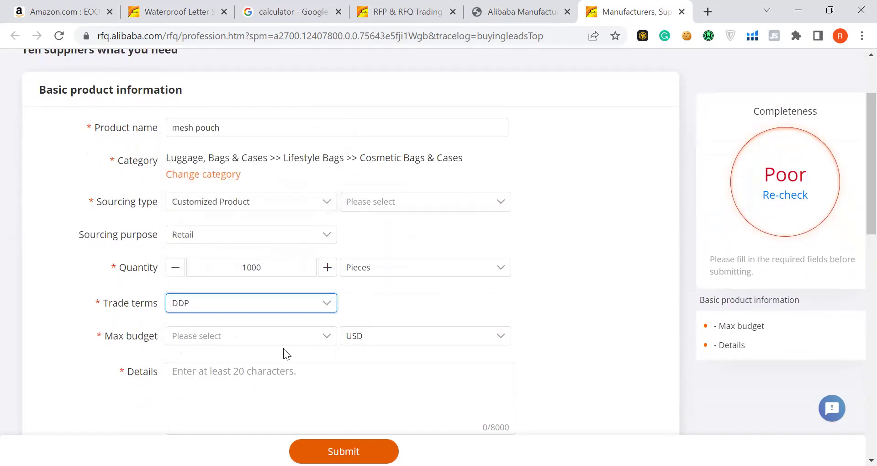
pyautogui.click(276, 337)
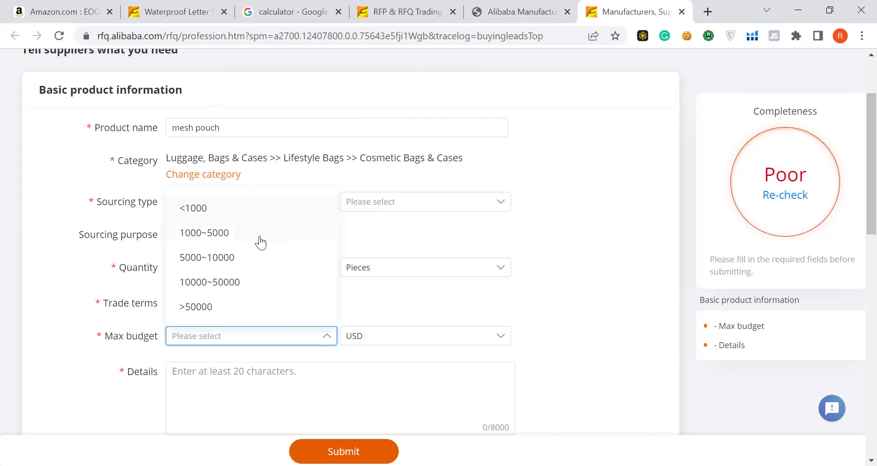
pyautogui.click(233, 235)
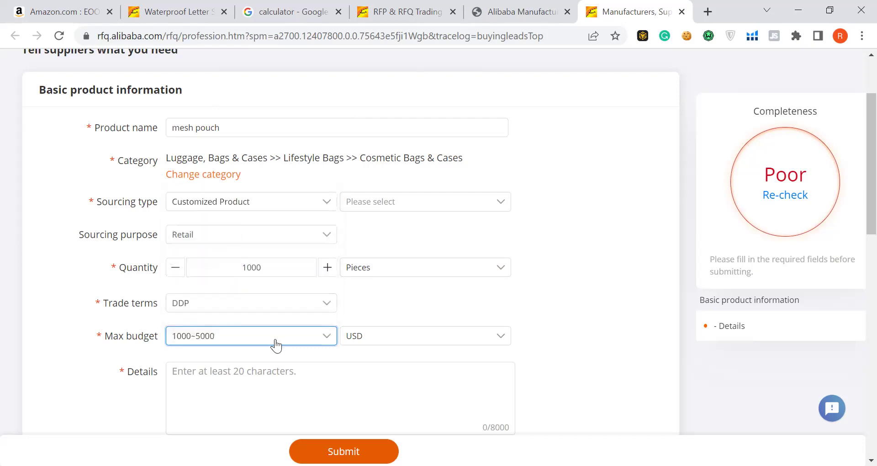
# Copy the entire message from the "Contacting template" Word document, paste it into the RFQ's Details, and review it
pyautogui.moveTo(857, 181); pyautogui.dragTo(856, 234)
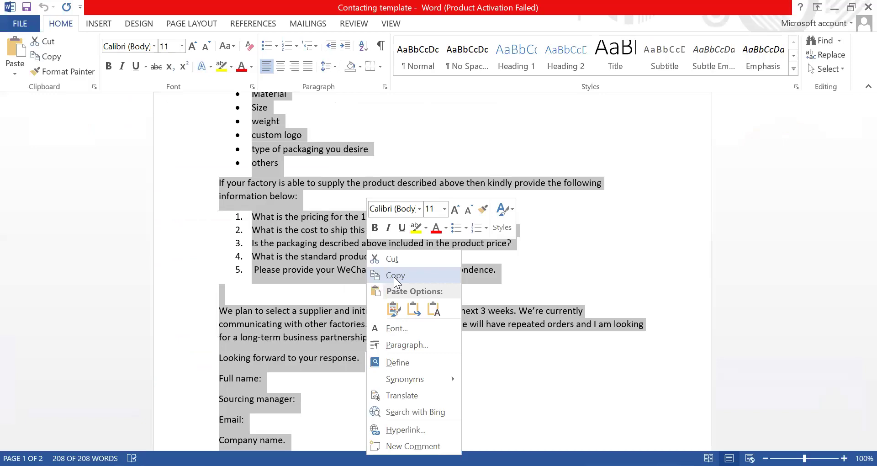
pyautogui.click(393, 276)
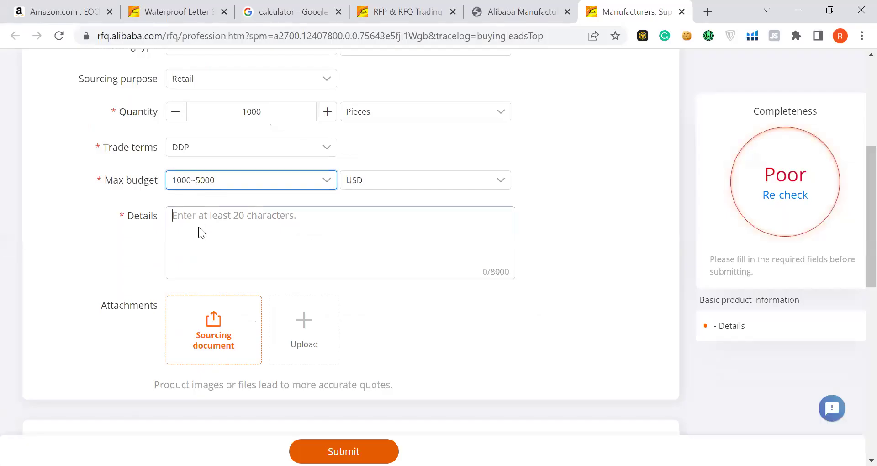
pyautogui.rightClick(198, 223)
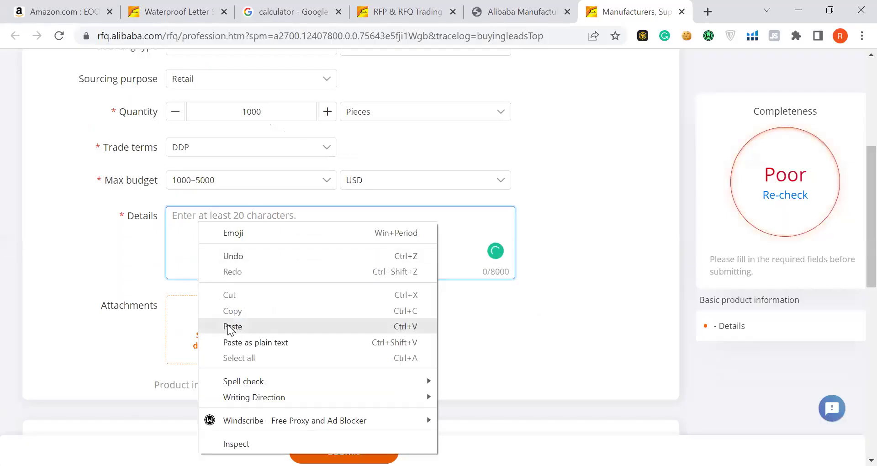
pyautogui.click(229, 326)
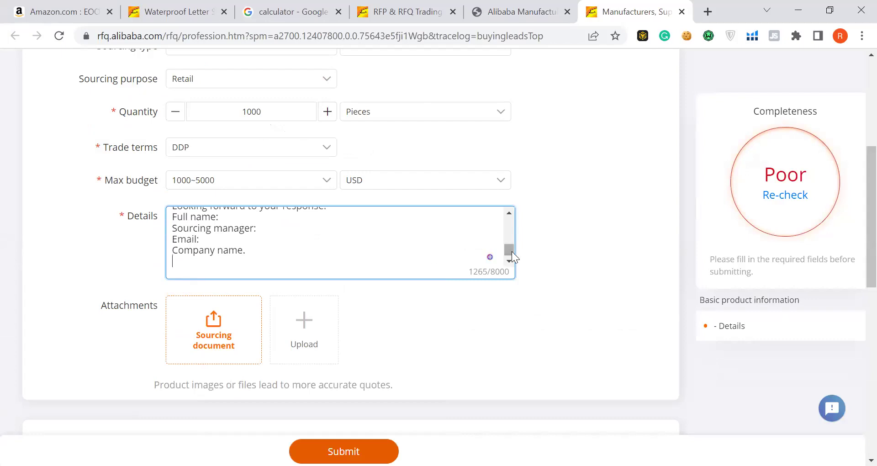
pyautogui.moveTo(511, 248); pyautogui.dragTo(511, 233)
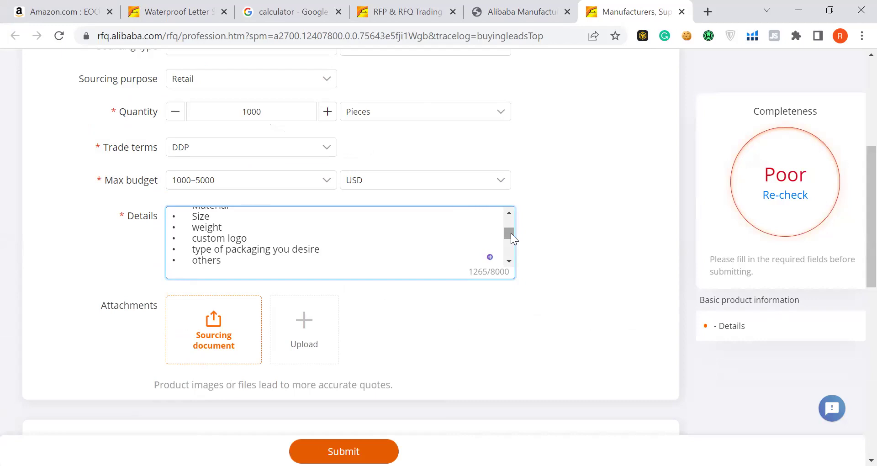
pyautogui.moveTo(510, 233); pyautogui.dragTo(511, 240)
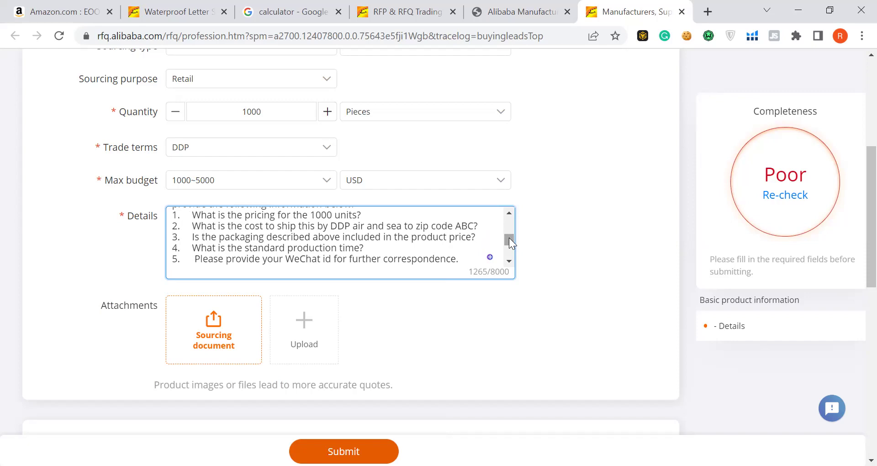
pyautogui.moveTo(509, 237); pyautogui.dragTo(509, 243)
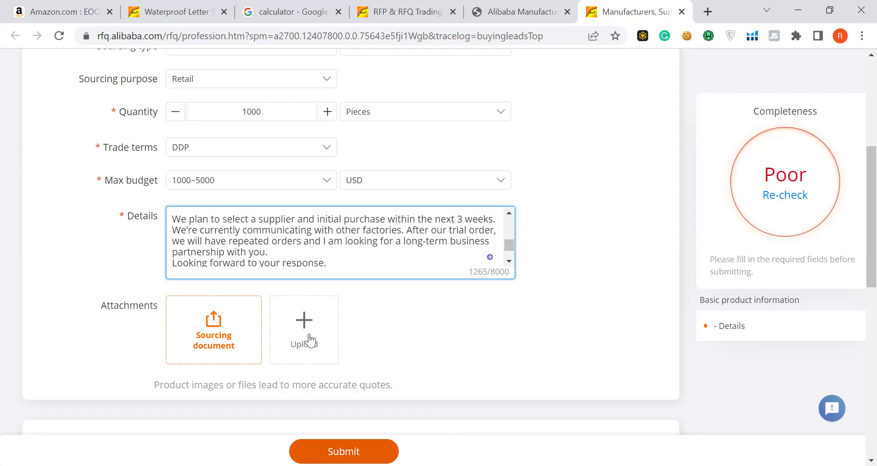
# Set the shipping method to Sea freight in the Shipping and Payment section
pyautogui.moveTo(858, 199); pyautogui.dragTo(856, 299)
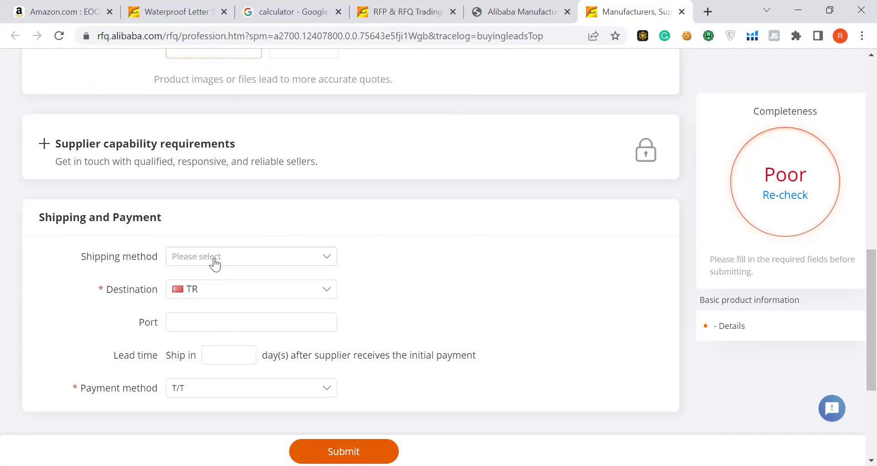
pyautogui.click(328, 261)
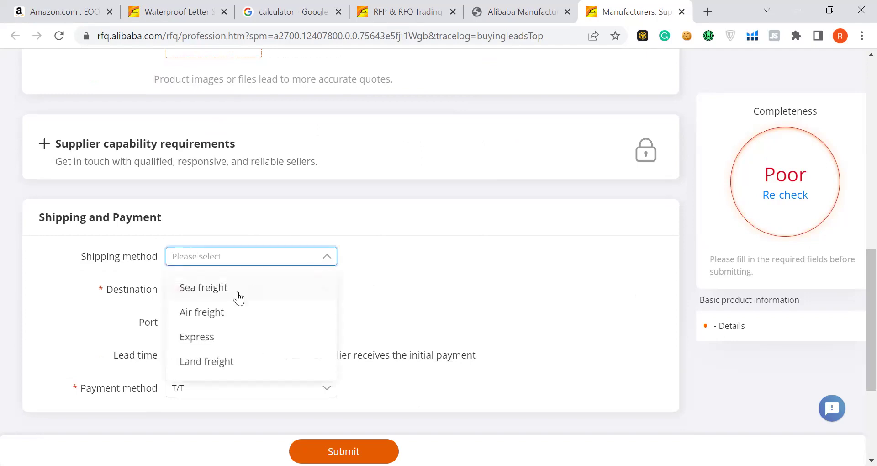
pyautogui.click(245, 292)
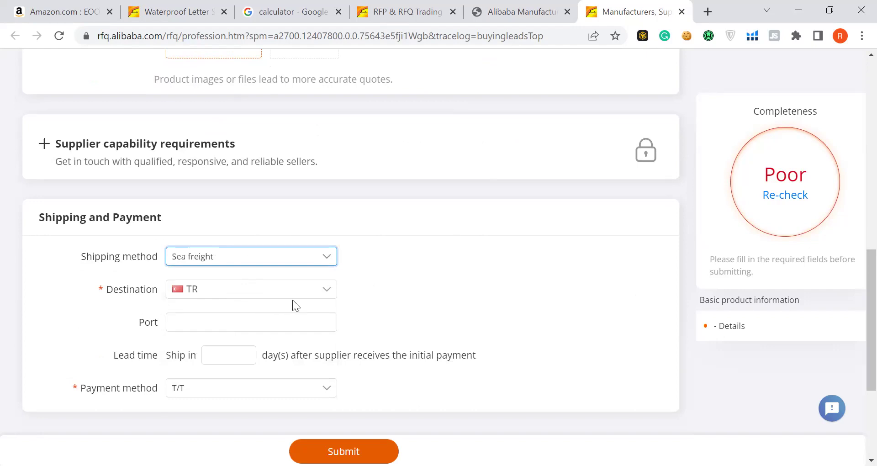
# Try to change the shipping destination to USA
pyautogui.click(328, 295)
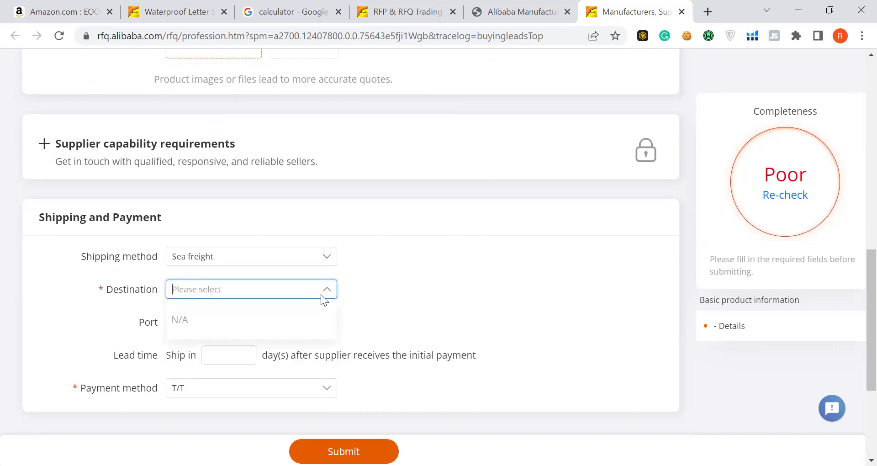
pyautogui.click(236, 291)
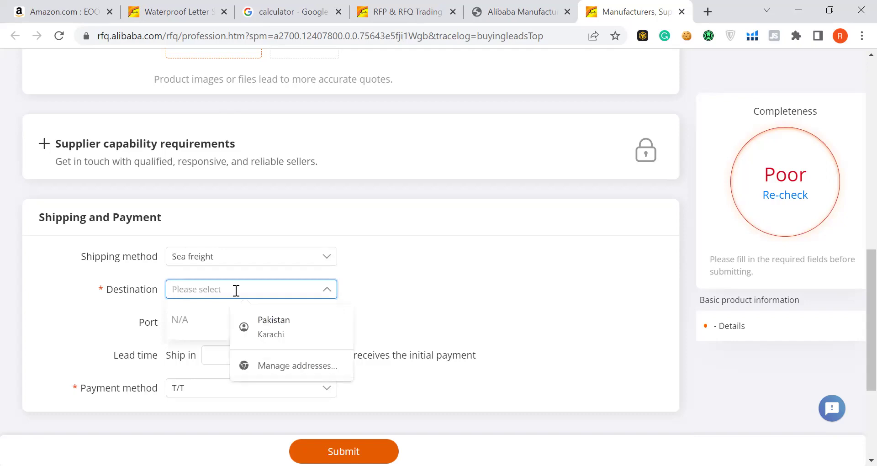
pyautogui.write('u')
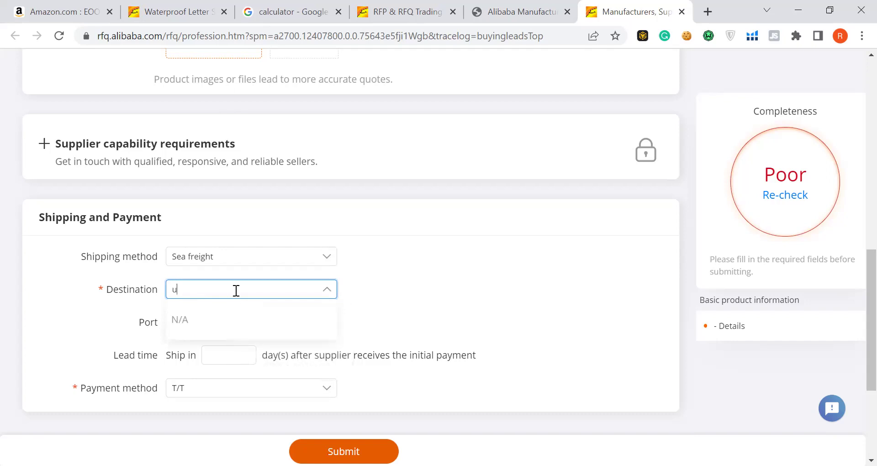
pyautogui.press('BackSpace')
pyautogui.write('USA')
pyautogui.click(364, 299)
pyautogui.click(324, 296)
pyautogui.click(329, 290)
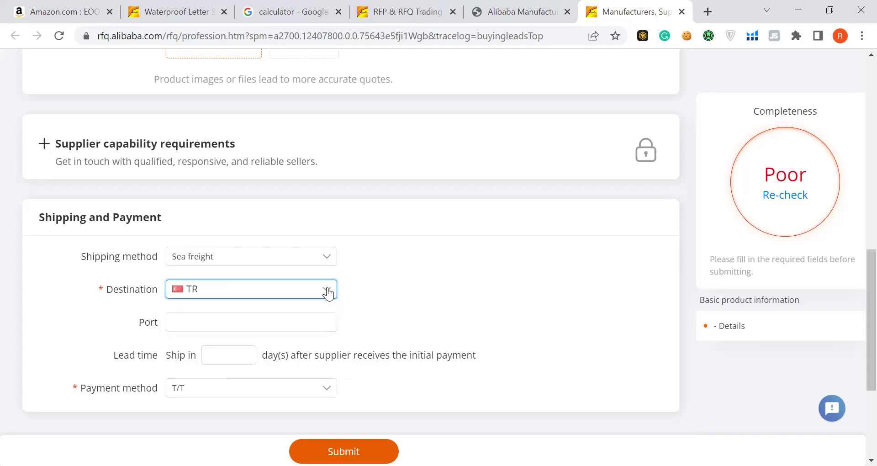
pyautogui.click(328, 295)
pyautogui.rightClick(327, 289)
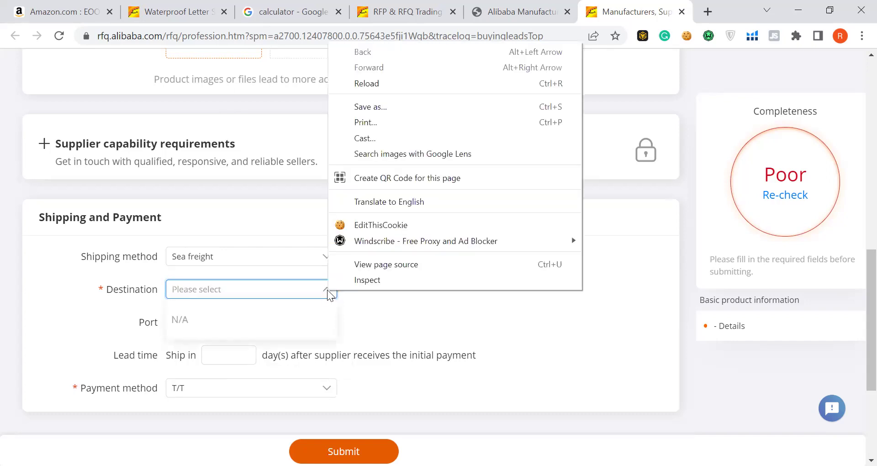
pyautogui.click(316, 289)
pyautogui.click(277, 290)
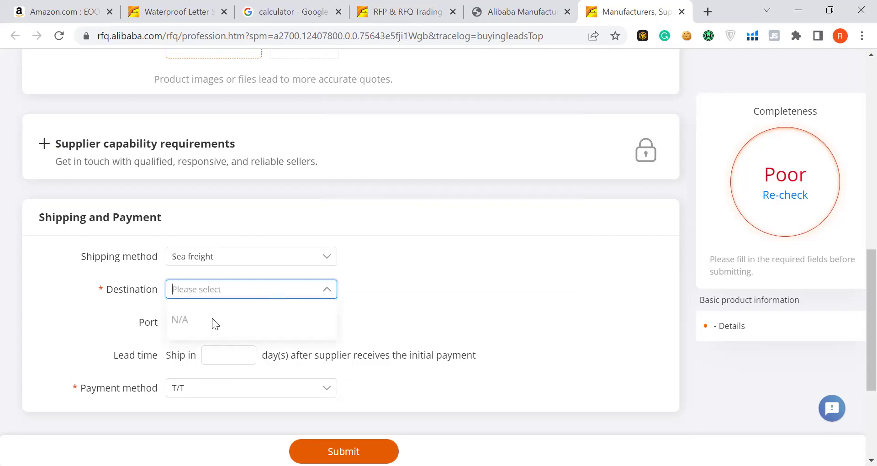
# Try to fill the shipping destination from the browser's saved address and choose a country from the destination options
pyautogui.click(206, 292)
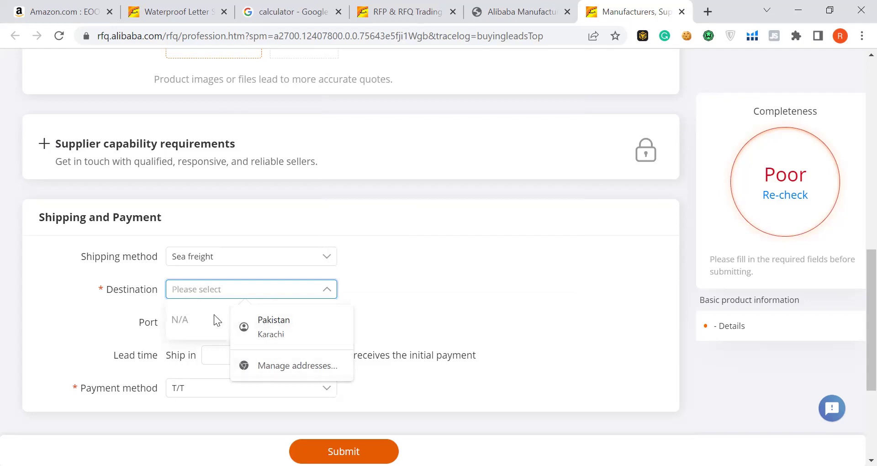
pyautogui.click(239, 319)
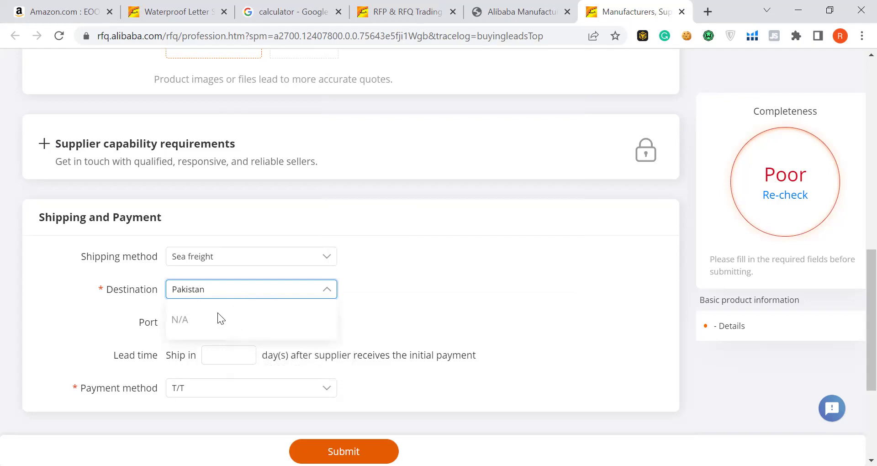
pyautogui.click(408, 311)
pyautogui.click(322, 291)
pyautogui.click(322, 293)
pyautogui.click(323, 293)
pyautogui.click(460, 290)
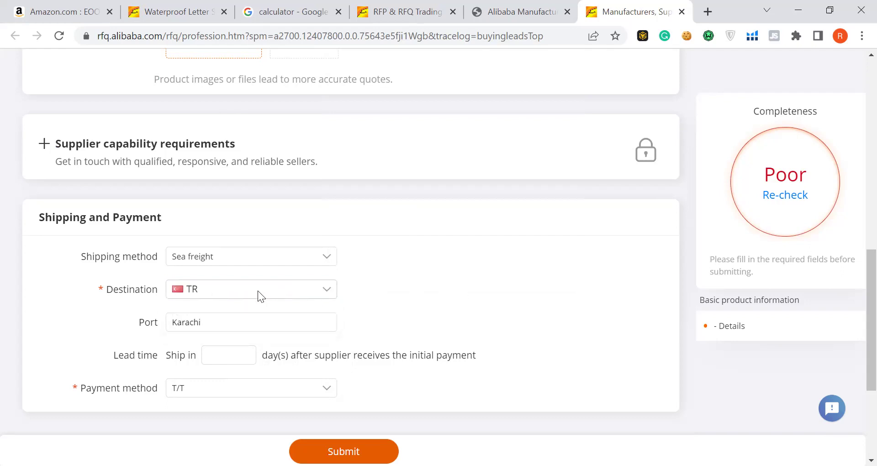
pyautogui.click(329, 292)
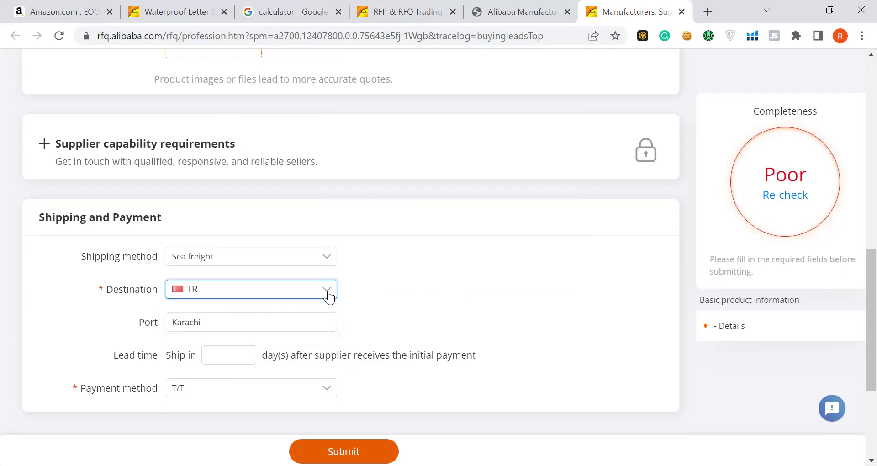
pyautogui.click(292, 295)
pyautogui.click(330, 297)
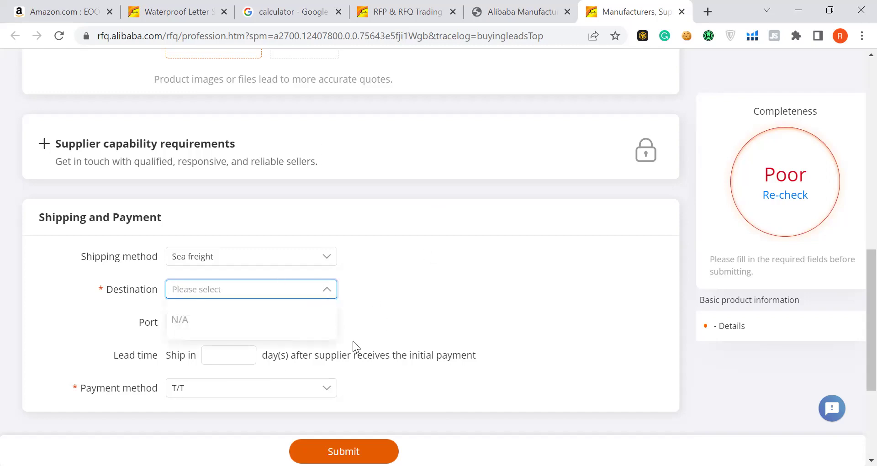
pyautogui.click(356, 311)
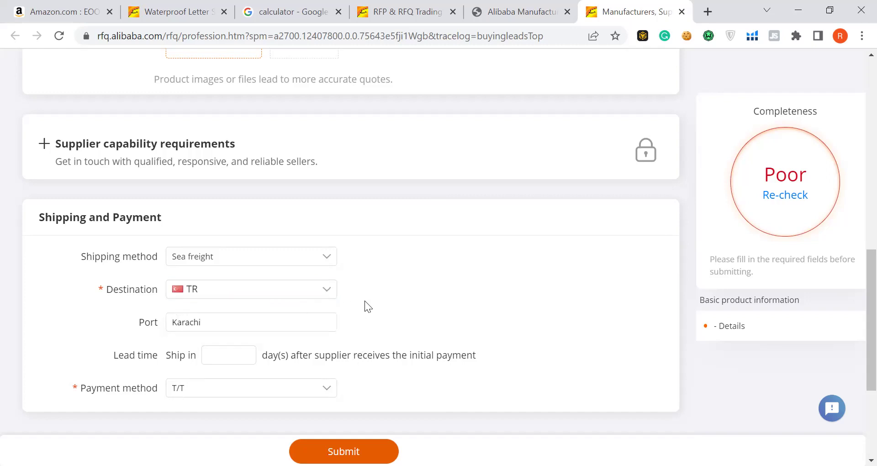
# Clear the autofilled address value from the Port field
pyautogui.click(205, 327)
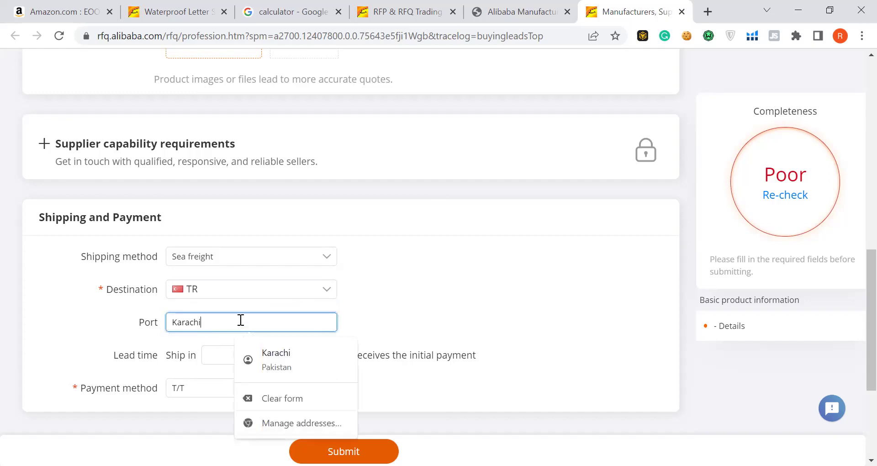
pyautogui.press('Down')
pyautogui.press('Down')
pyautogui.press('Return')
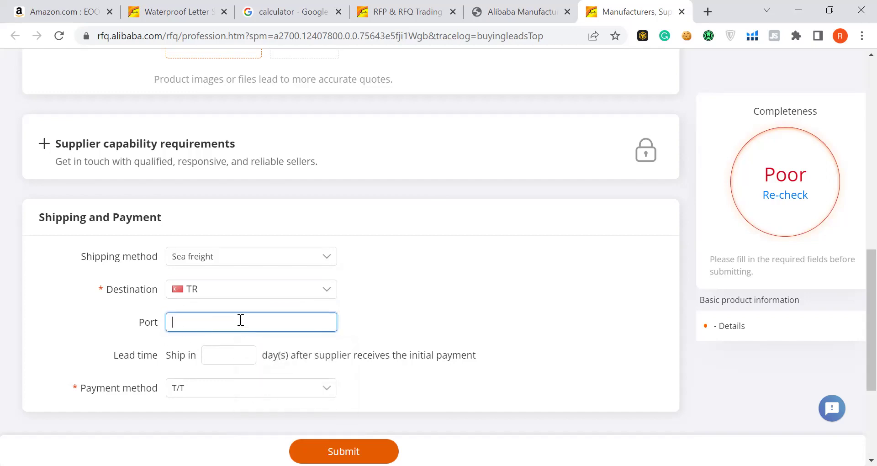
pyautogui.click(368, 310)
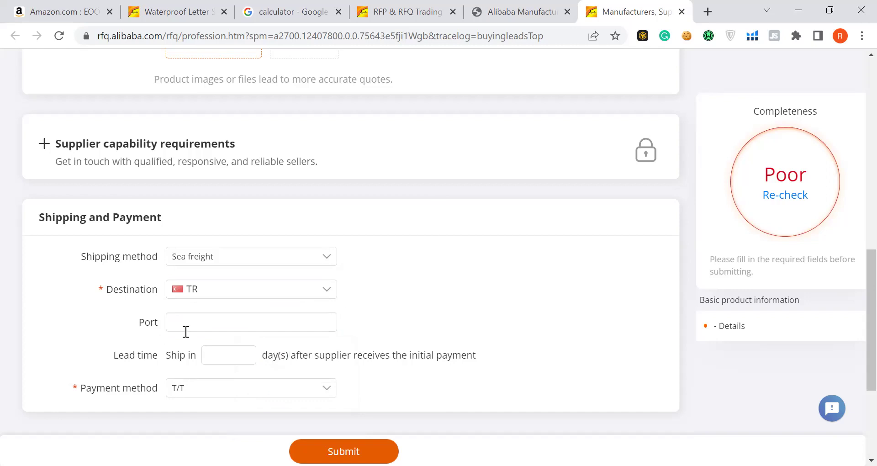
# Set the lead time to 15 days after the initial payment and check the available payment methods
pyautogui.click(223, 355)
pyautogui.write('15')
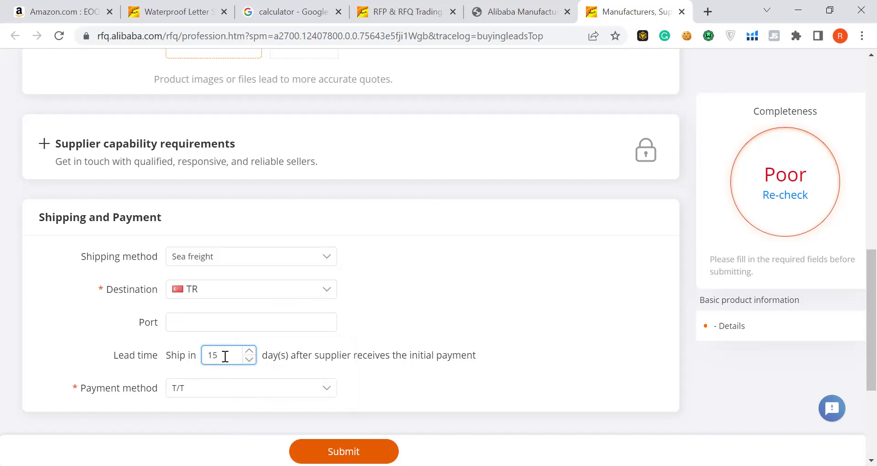
pyautogui.click(336, 392)
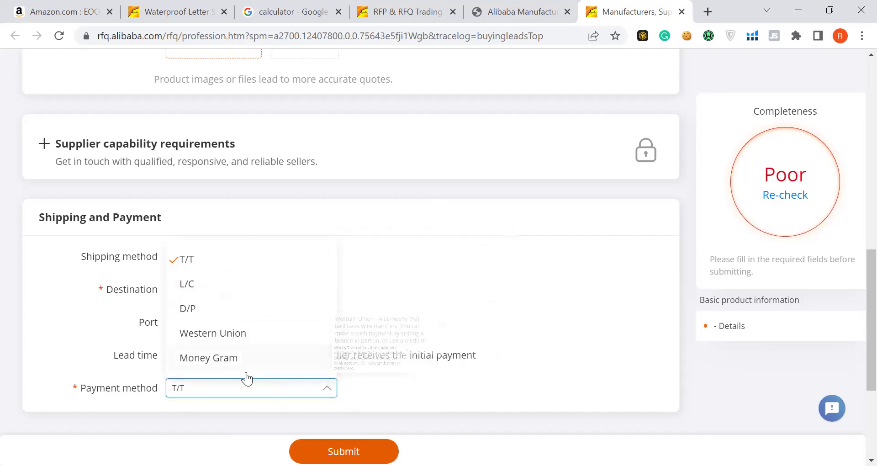
pyautogui.click(631, 359)
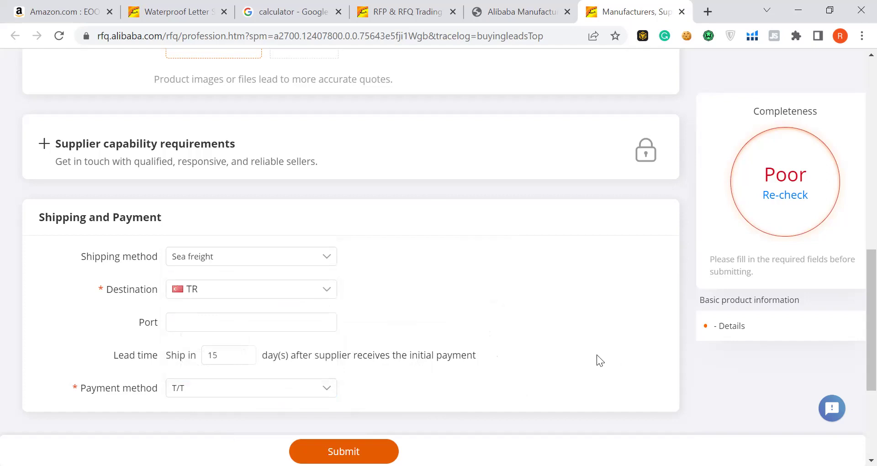
# Re-check the completeness rating of the mesh pouch quotation request
pyautogui.scroll(1, 856, 311)
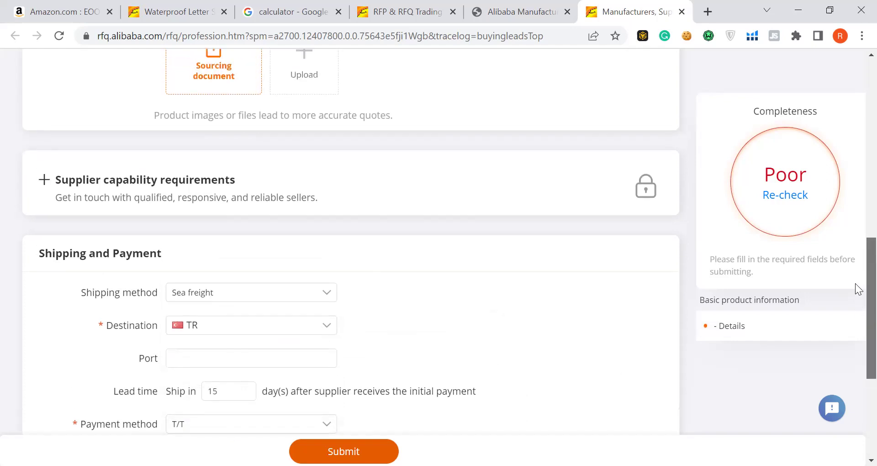
pyautogui.scroll(8, 859, 289)
pyautogui.scroll(1, 857, 164)
pyautogui.scroll(-1, 855, 176)
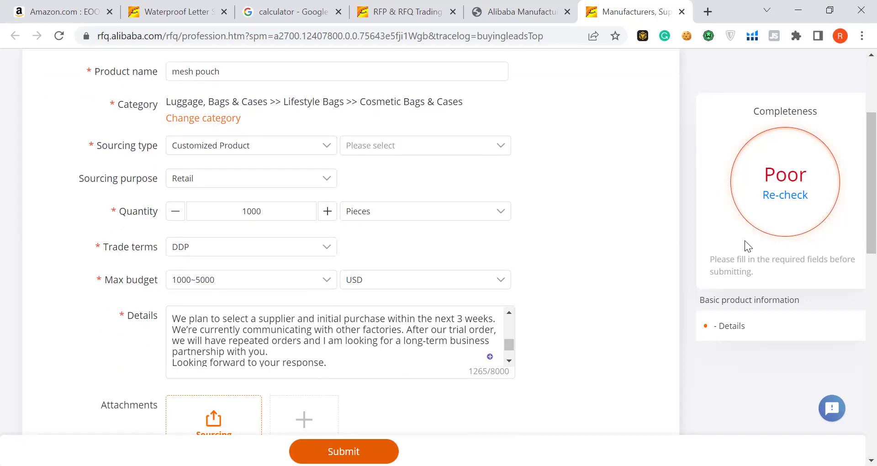
pyautogui.click(786, 196)
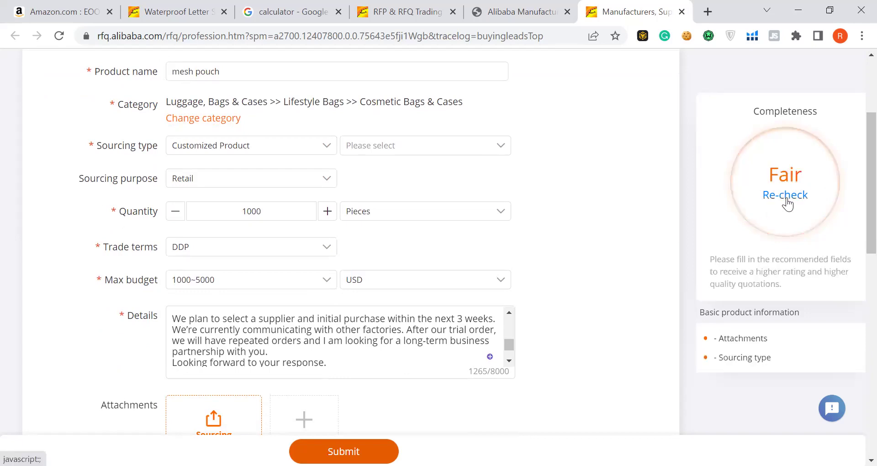
# Go to the recommended Sourcing type field and select Other and Customized Logo as the customization options
pyautogui.click(757, 360)
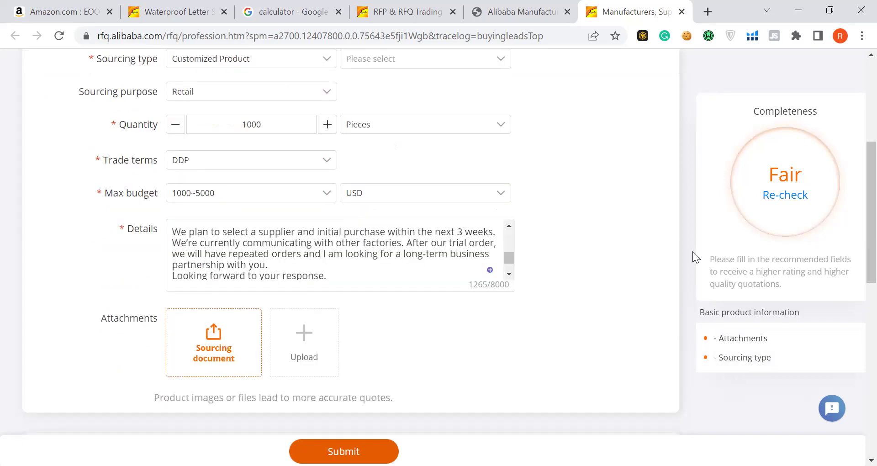
pyautogui.scroll(4, 856, 164)
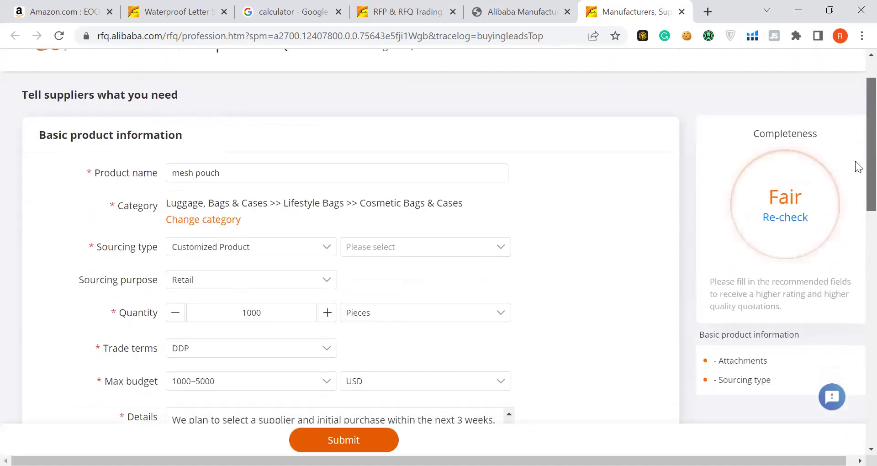
pyautogui.click(503, 245)
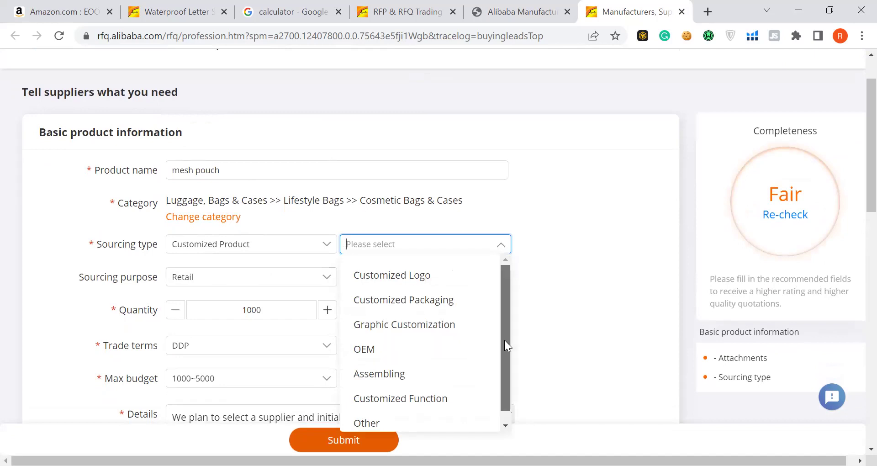
pyautogui.scroll(-1, 504, 340)
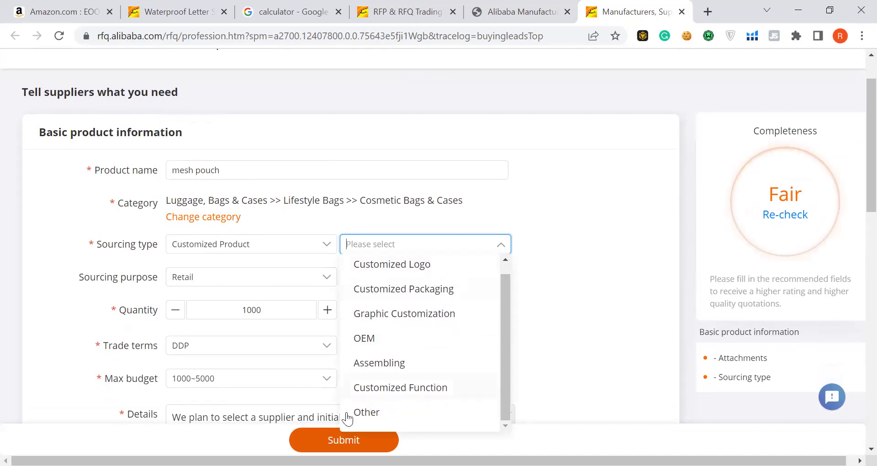
pyautogui.click(392, 414)
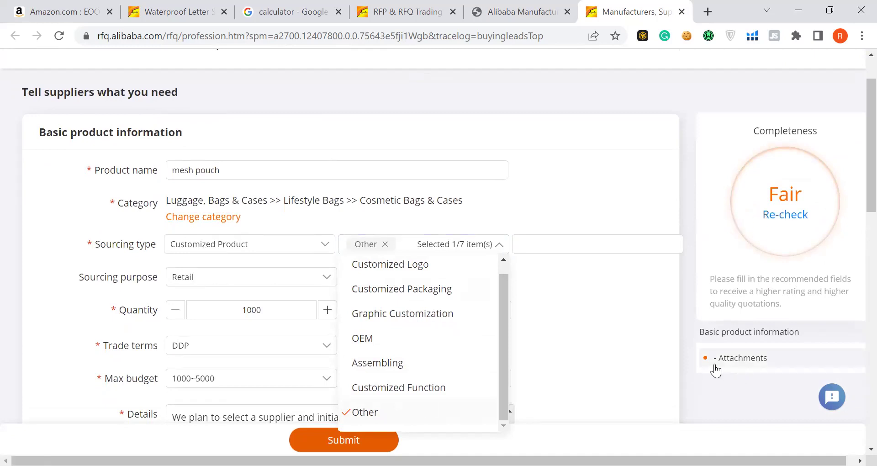
pyautogui.click(443, 268)
pyautogui.click(555, 302)
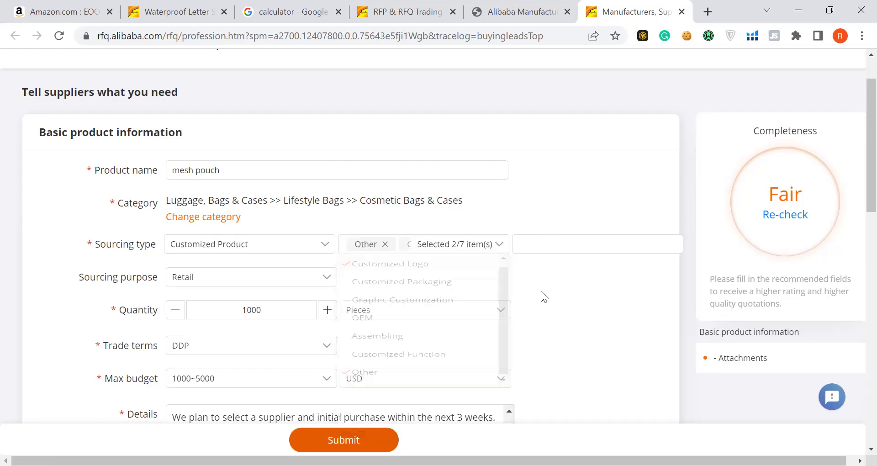
# Replace the Other and Customized Logo selections for the sourcing type with Customized Packaging
pyautogui.click(498, 252)
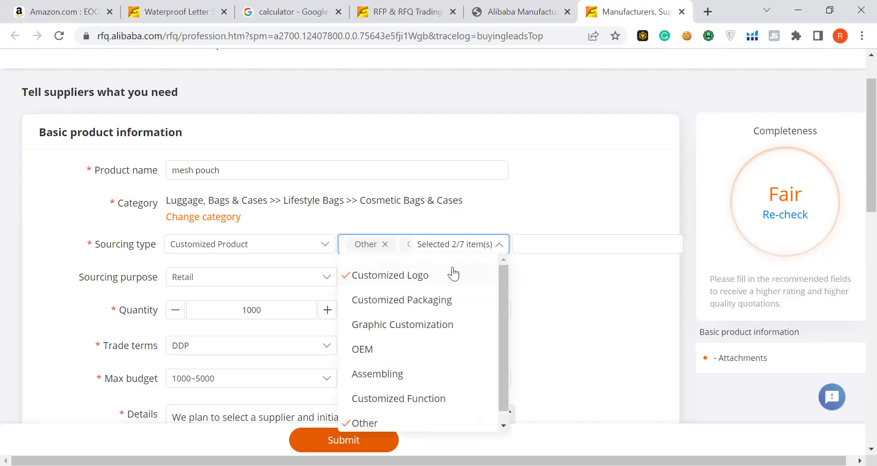
pyautogui.click(417, 276)
pyautogui.click(386, 245)
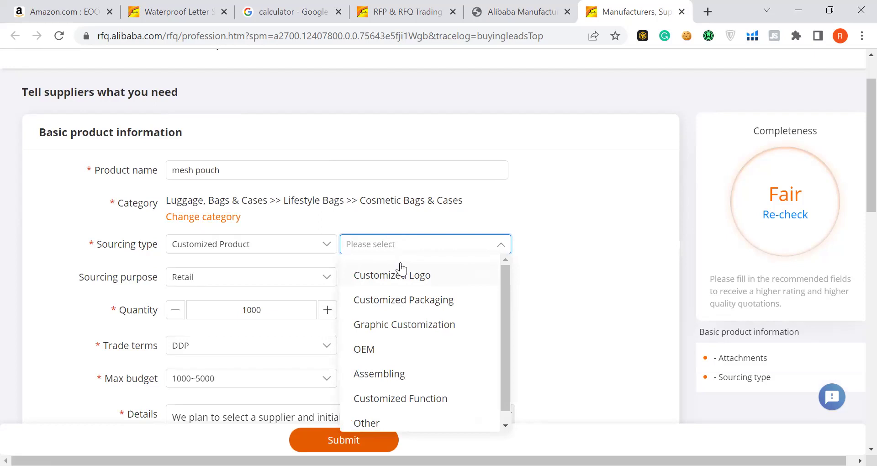
pyautogui.click(411, 301)
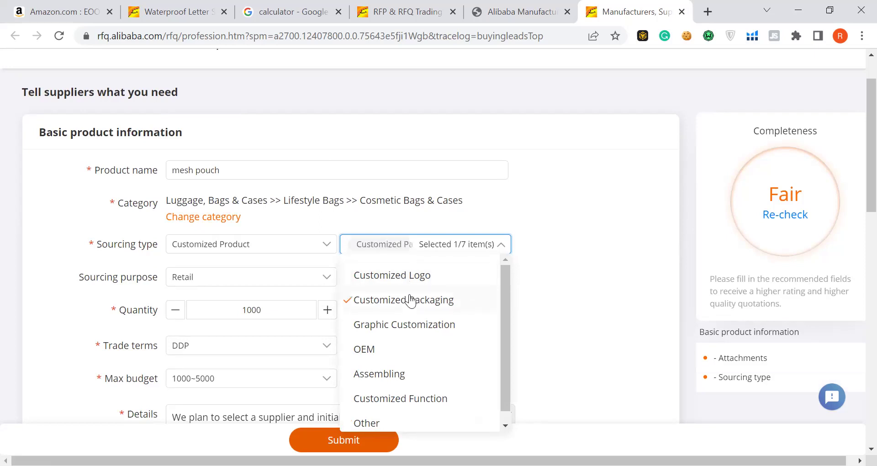
pyautogui.click(592, 332)
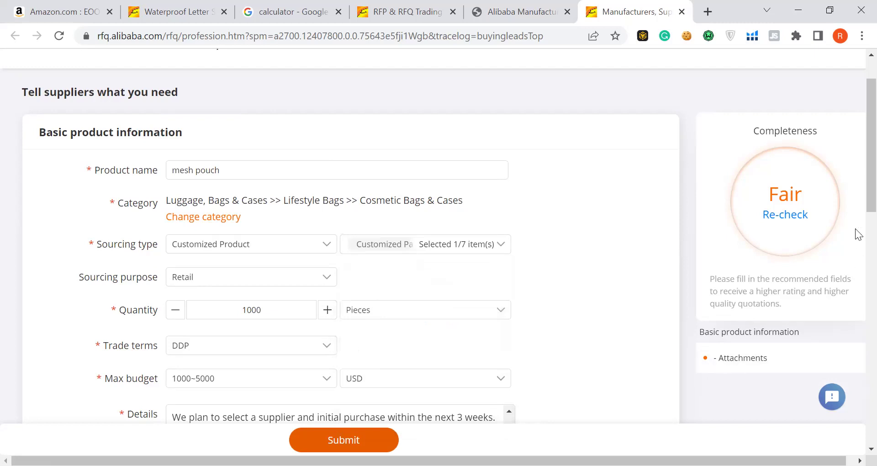
# Review the whole quotation request, from the basic product information and attachments to the shipping and payment details
pyautogui.moveTo(856, 176); pyautogui.dragTo(855, 264)
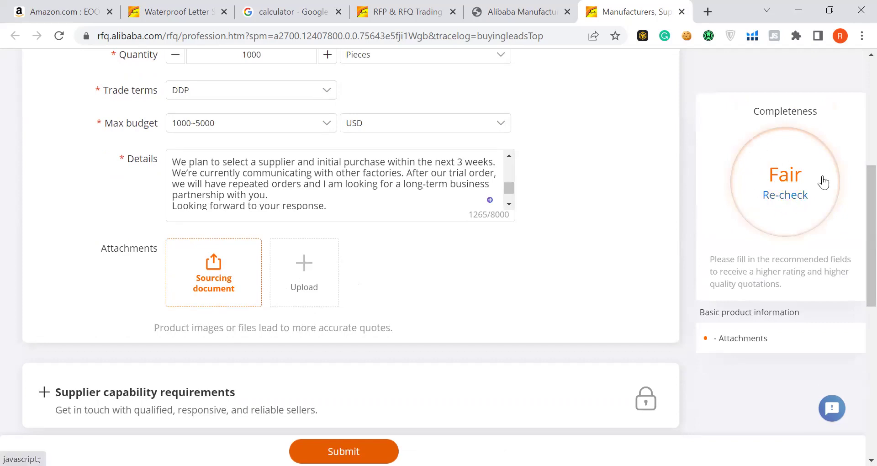
pyautogui.scroll(2, 859, 204)
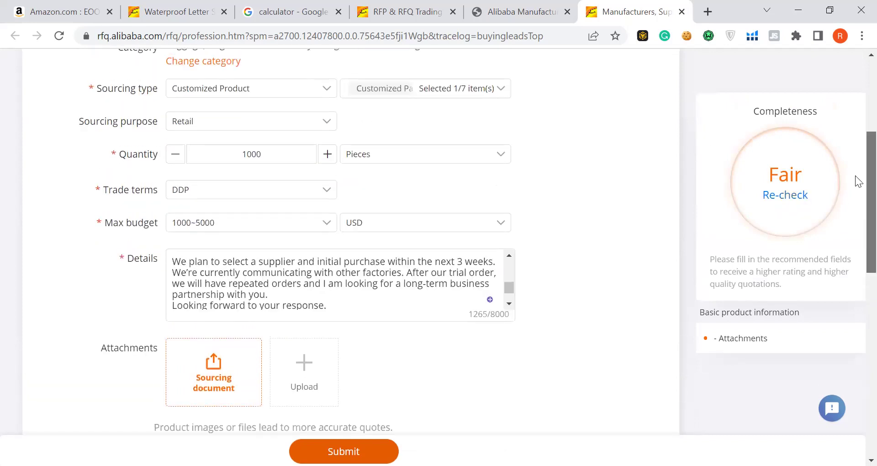
pyautogui.scroll(2, 545, 219)
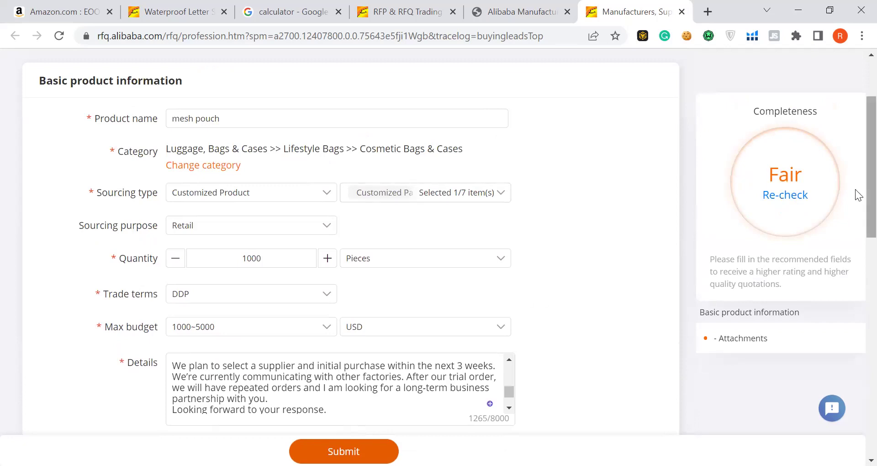
pyautogui.scroll(-3, 855, 233)
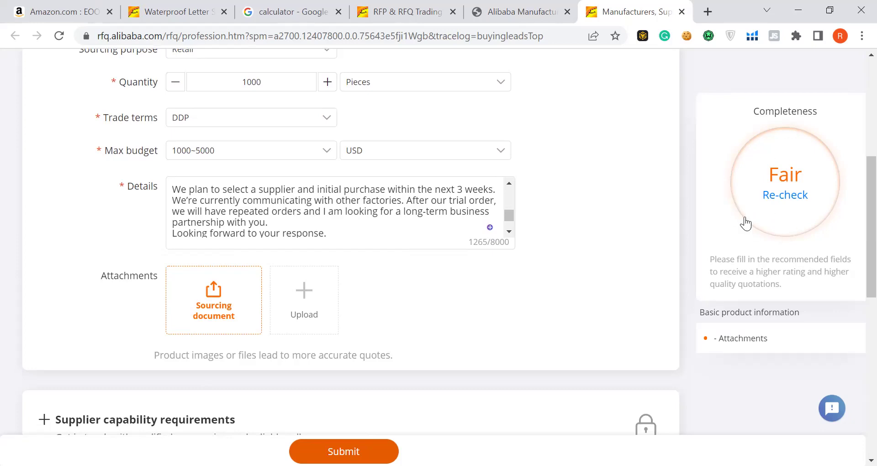
pyautogui.scroll(-3, 855, 201)
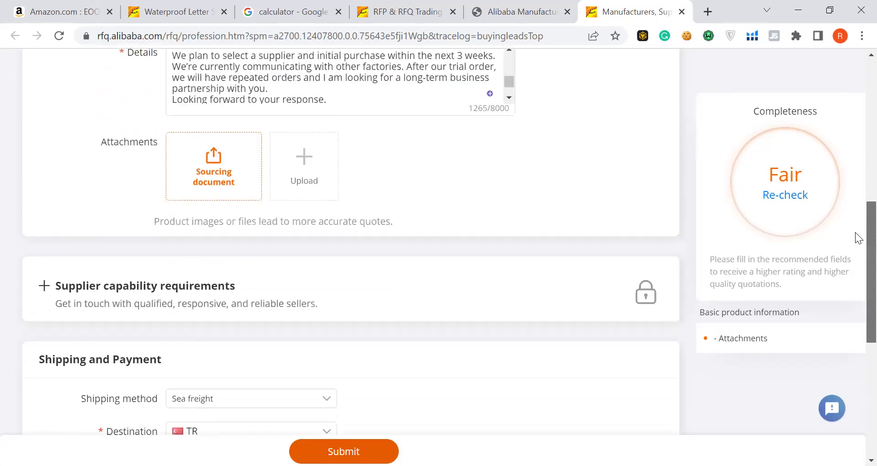
pyautogui.scroll(-2, 855, 242)
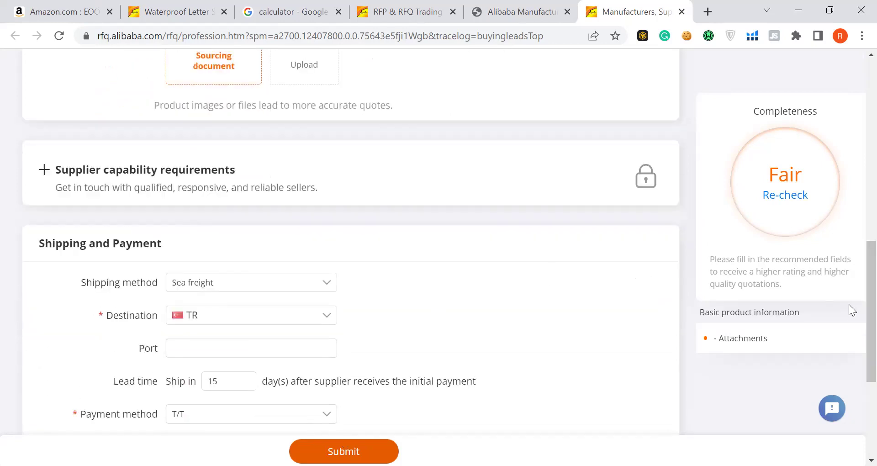
pyautogui.scroll(1, 857, 301)
pyautogui.scroll(10, 857, 293)
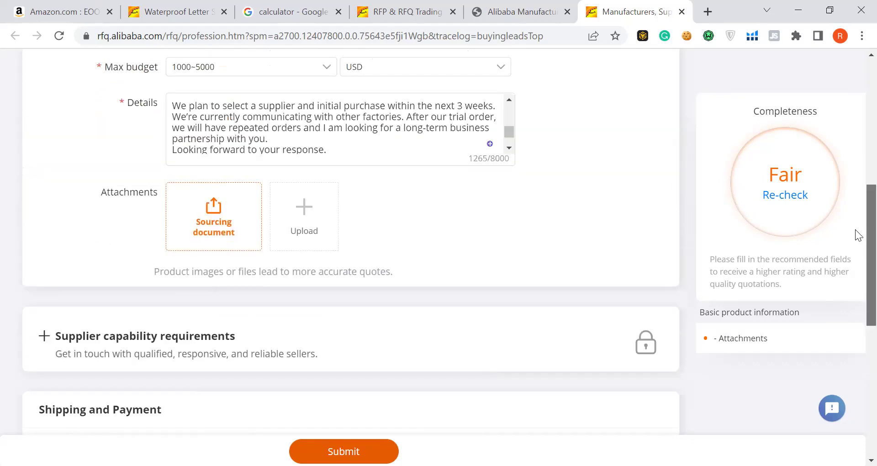
pyautogui.scroll(1, 858, 134)
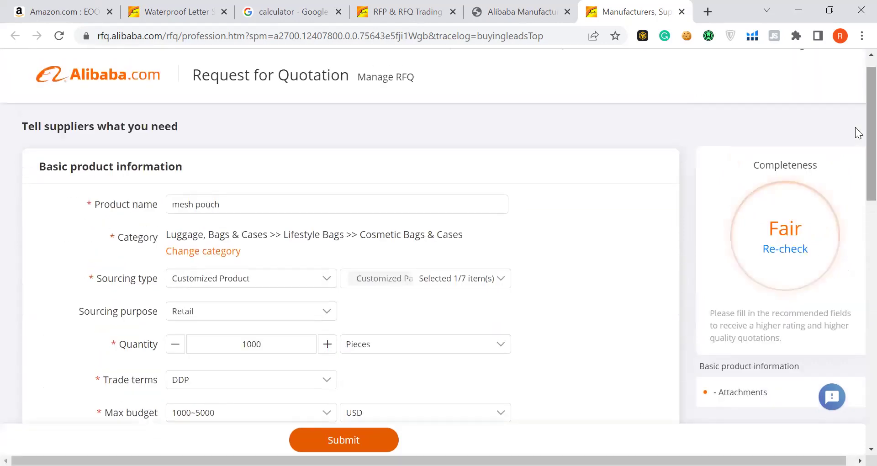